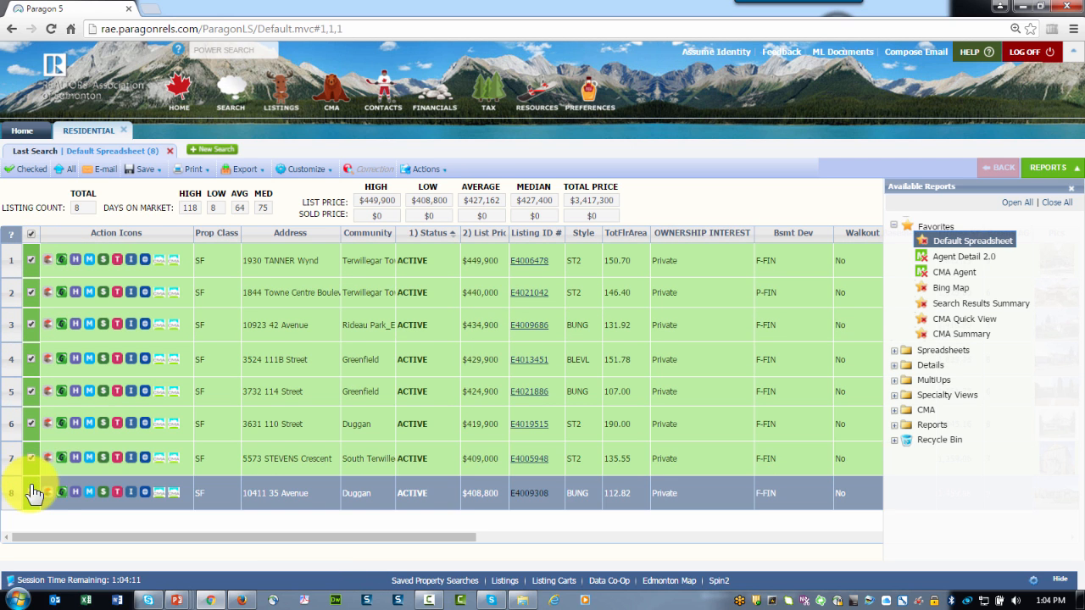
{"action": "left_click", "coordinate": [415, 180]}
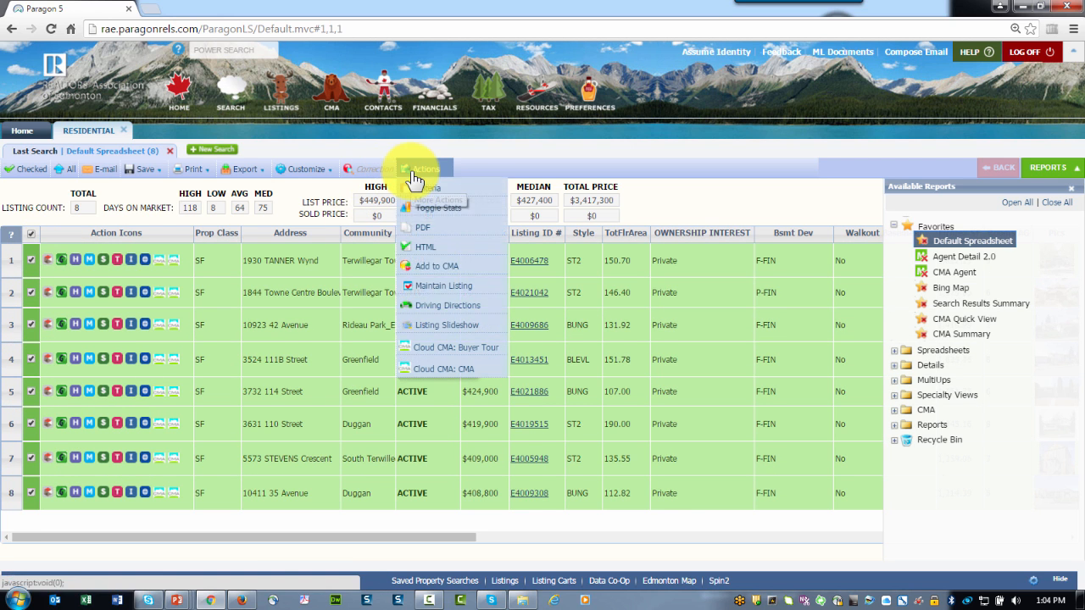
{"action": "left_click", "coordinate": [446, 355]}
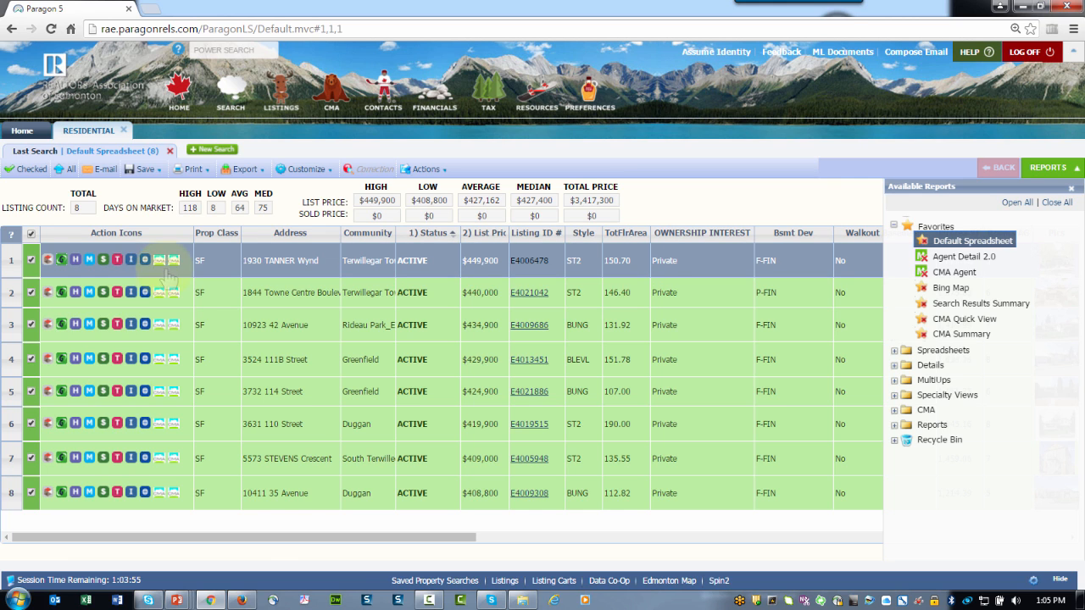
{"action": "key", "text": "ctrl"}
{"action": "key", "text": "ctrl"}
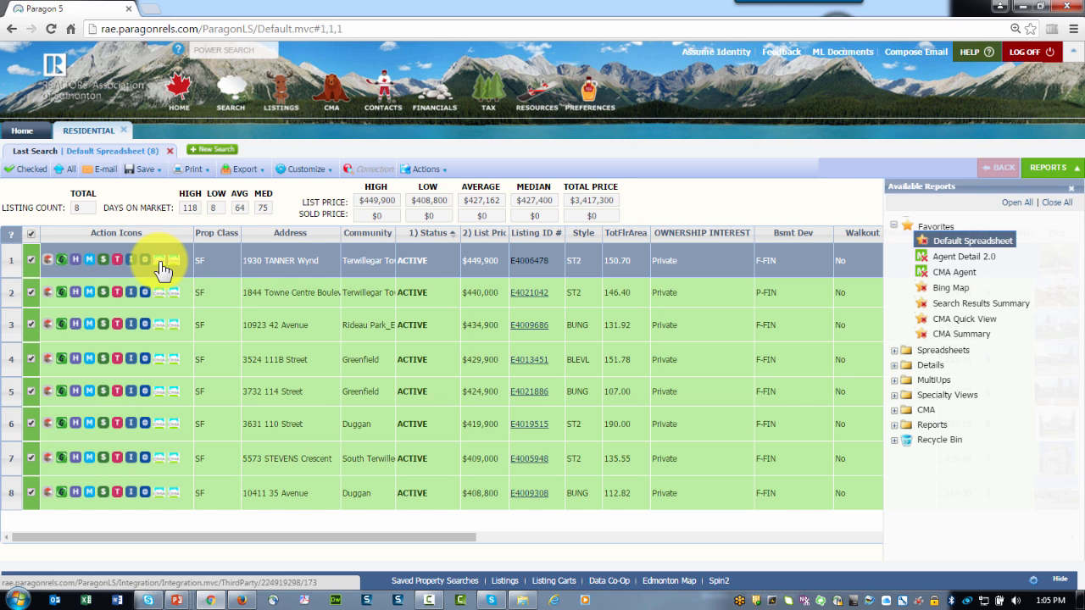
{"action": "key", "text": "ctrl"}
{"action": "key", "text": "ctrl"}
Start a Cloud CMA flyer from the first listing, enter the client's name and a note about needing 4 beds, 3 baths and a yard, and fetch the listing
{"action": "left_click", "coordinate": [161, 262]}
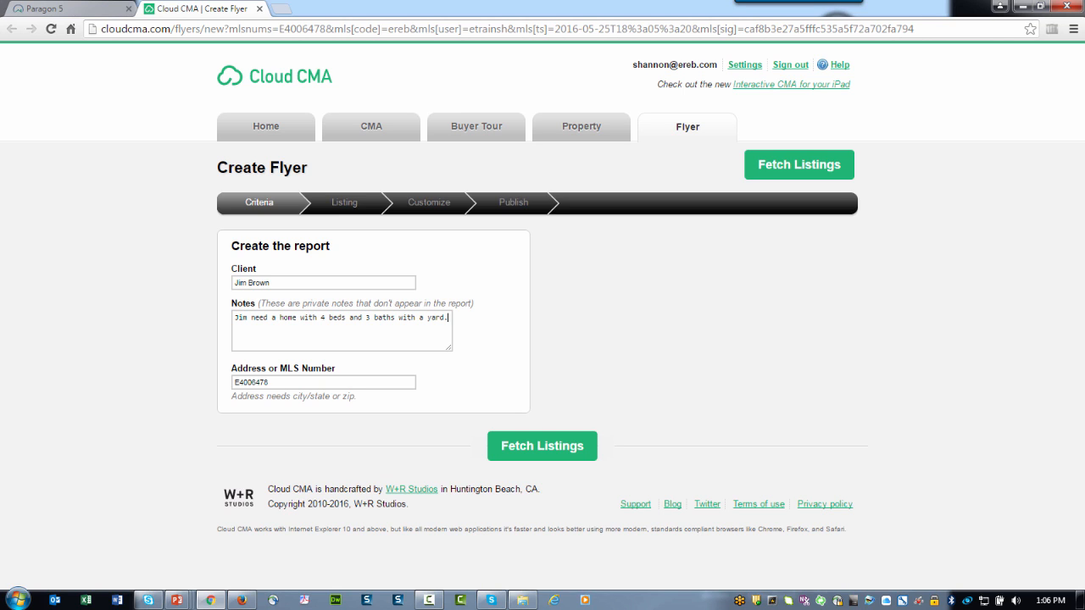
{"action": "left_click", "coordinate": [271, 383]}
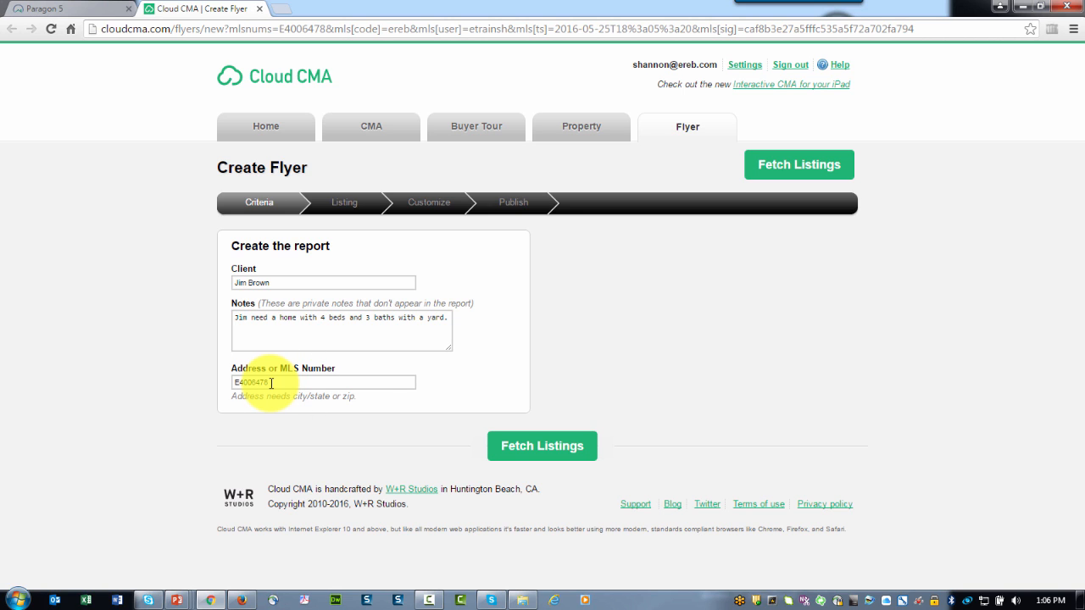
{"action": "left_click", "coordinate": [790, 171]}
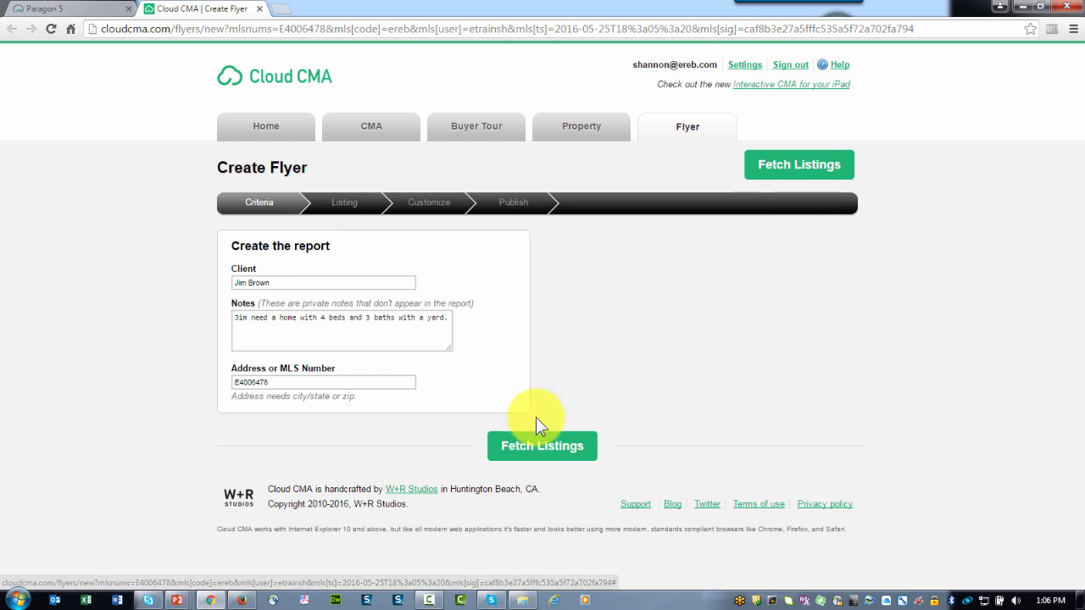
{"action": "left_click", "coordinate": [532, 449]}
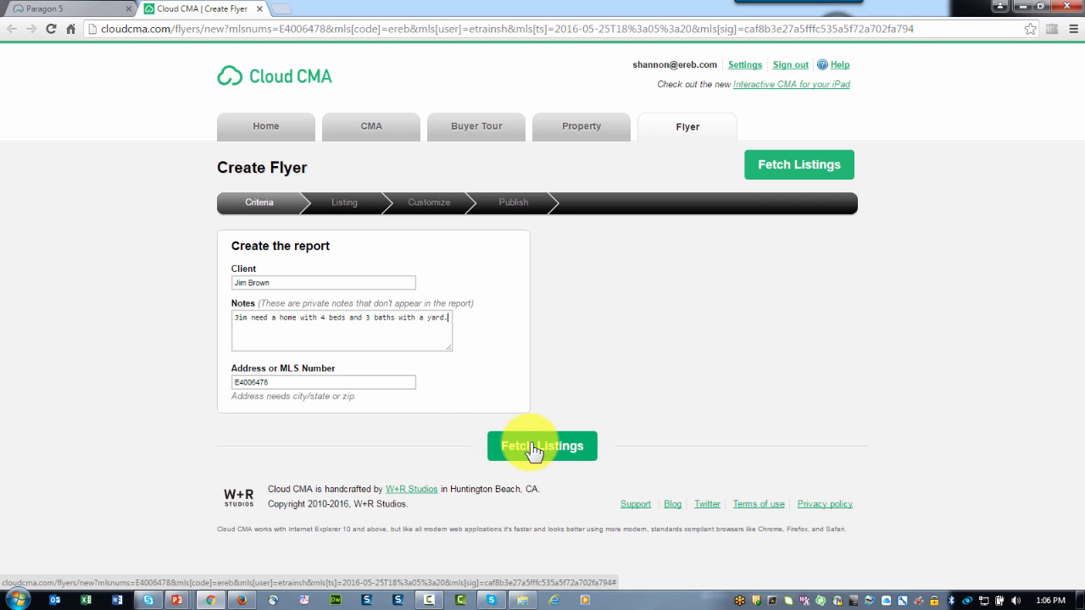
{"action": "left_click", "coordinate": [534, 451]}
{"action": "left_click", "coordinate": [533, 451]}
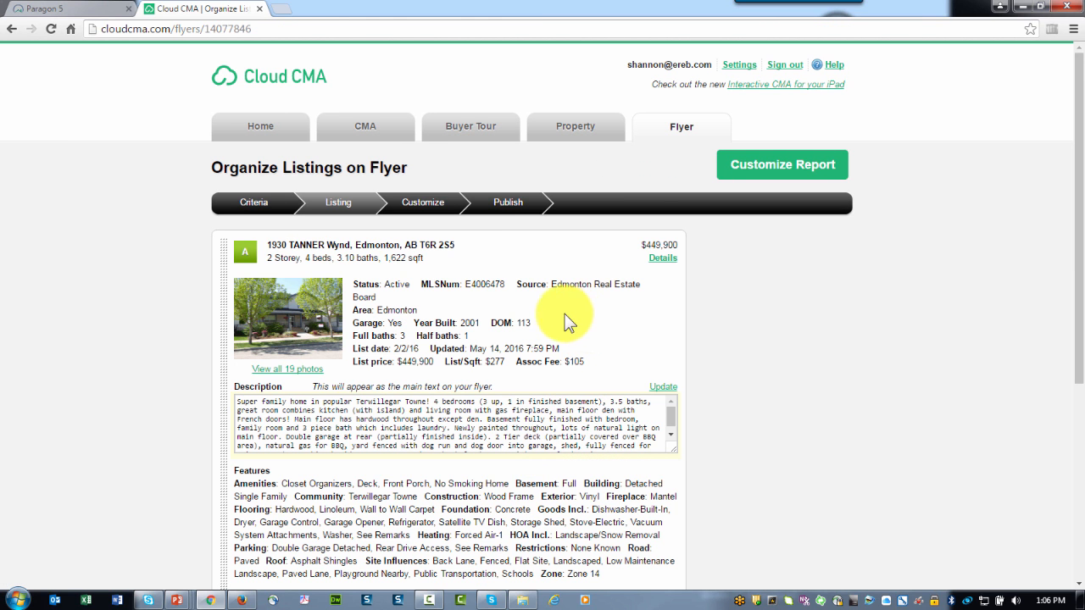
Delete the wooden structure photo and the park lawn photo from the flyer listing's area photos
{"action": "scroll", "coordinate": [529, 313], "scroll_direction": "down", "scroll_amount": 5}
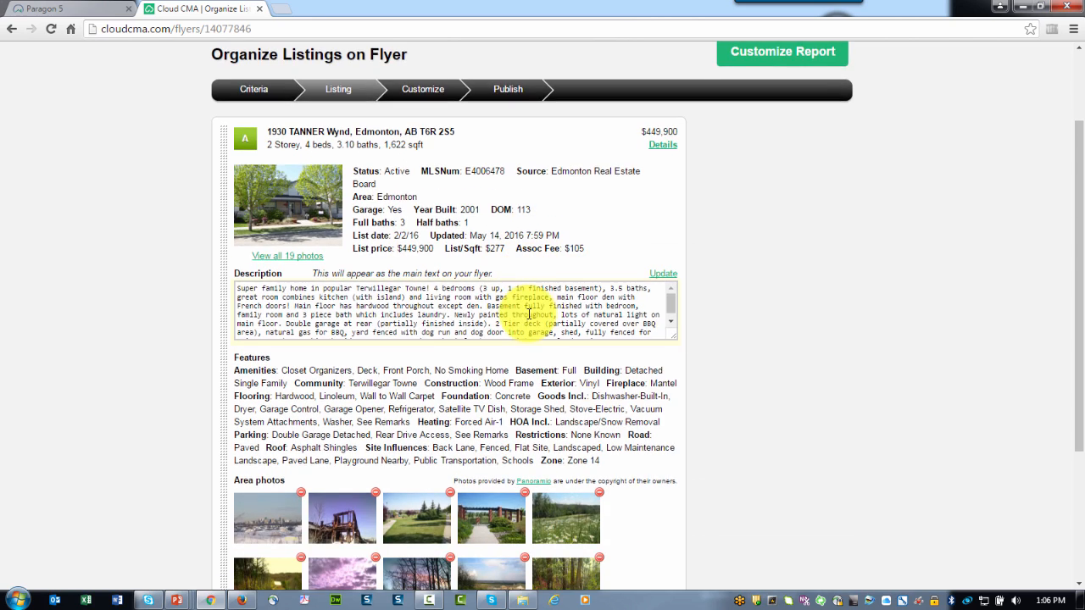
{"action": "scroll", "coordinate": [529, 313], "scroll_direction": "down", "scroll_amount": 4}
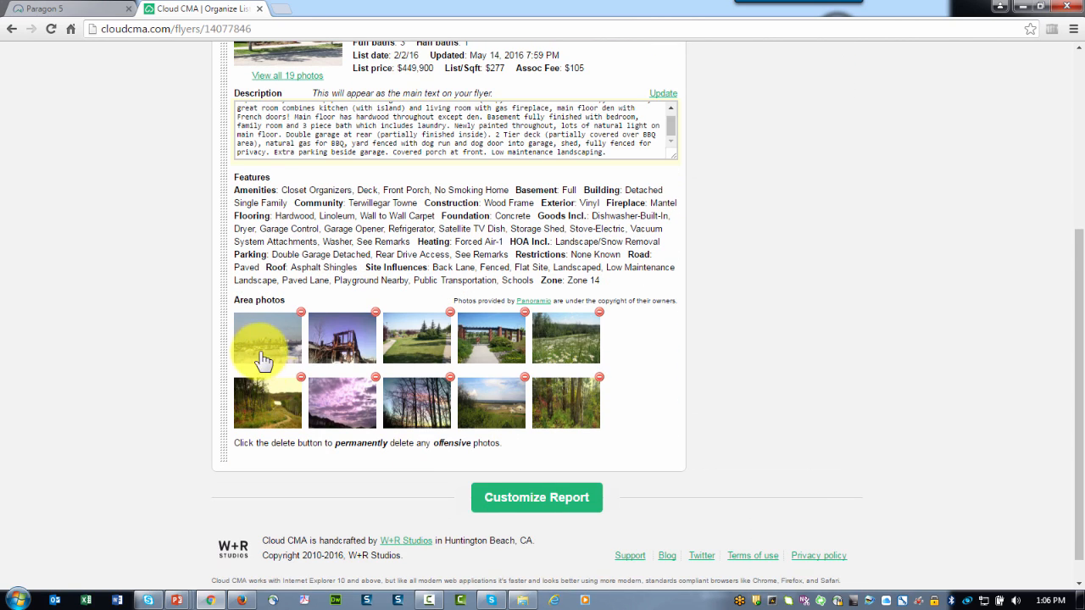
{"action": "left_click", "coordinate": [375, 313]}
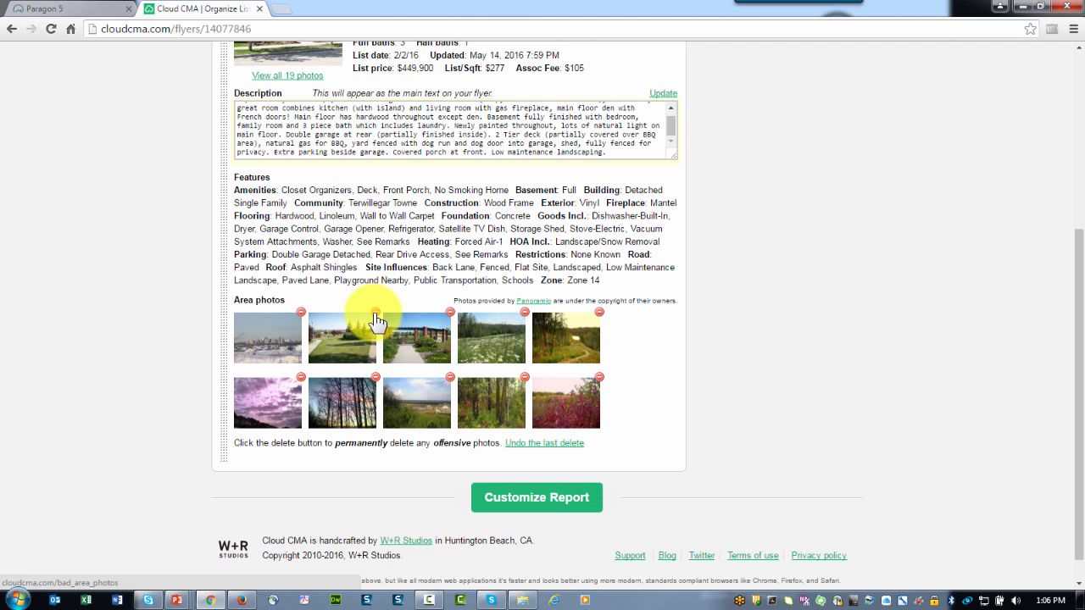
{"action": "left_click", "coordinate": [376, 313]}
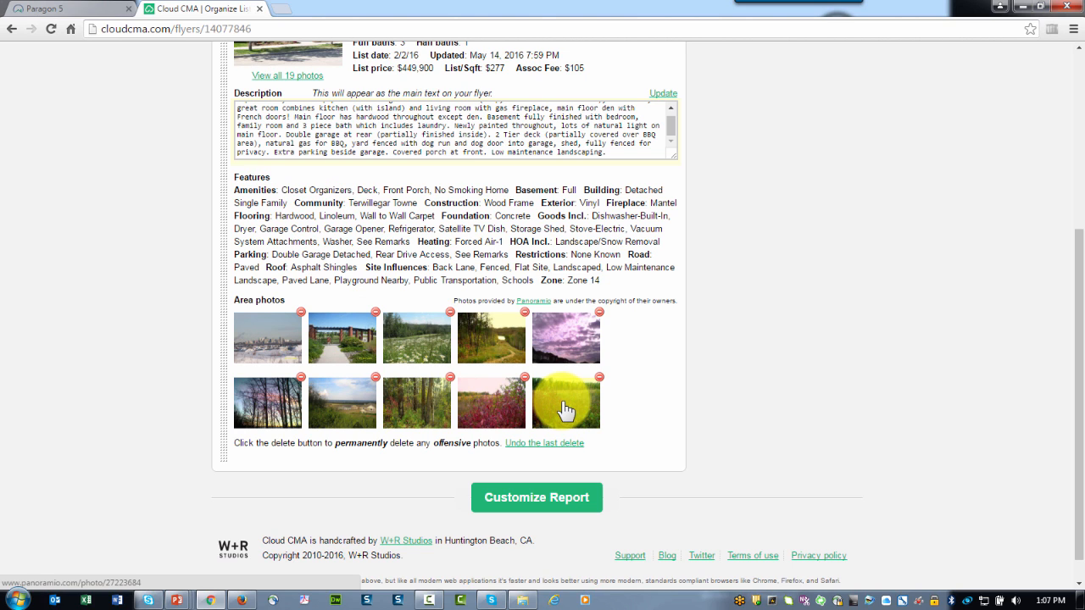
Continue to the flyer's customization and publish the report with its default pages, theme, layout and font
{"action": "scroll", "coordinate": [551, 399], "scroll_direction": "up", "scroll_amount": 1}
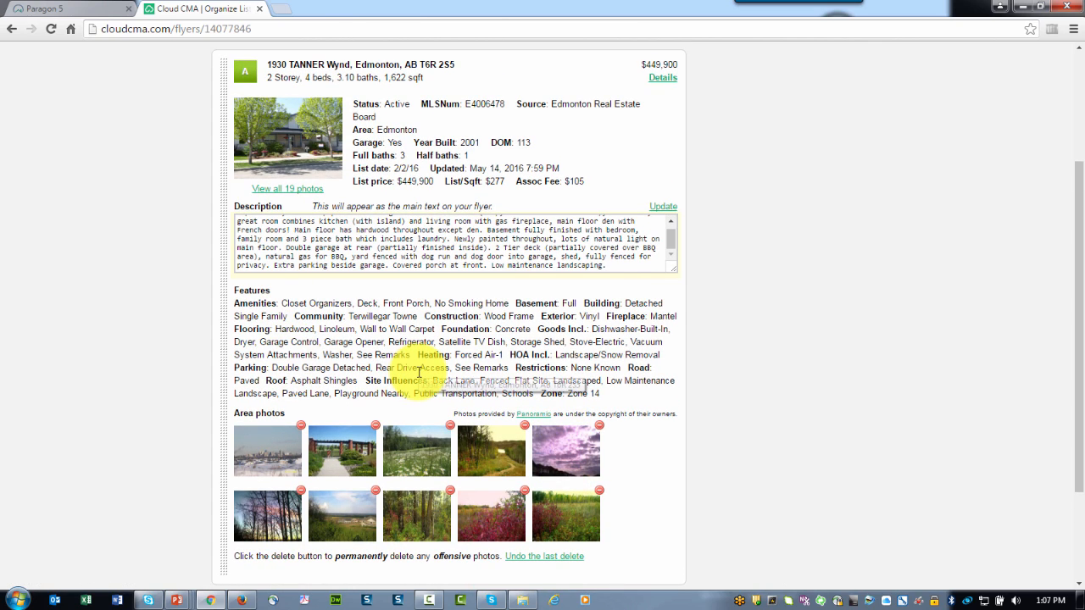
{"action": "scroll", "coordinate": [419, 373], "scroll_direction": "up", "scroll_amount": 1}
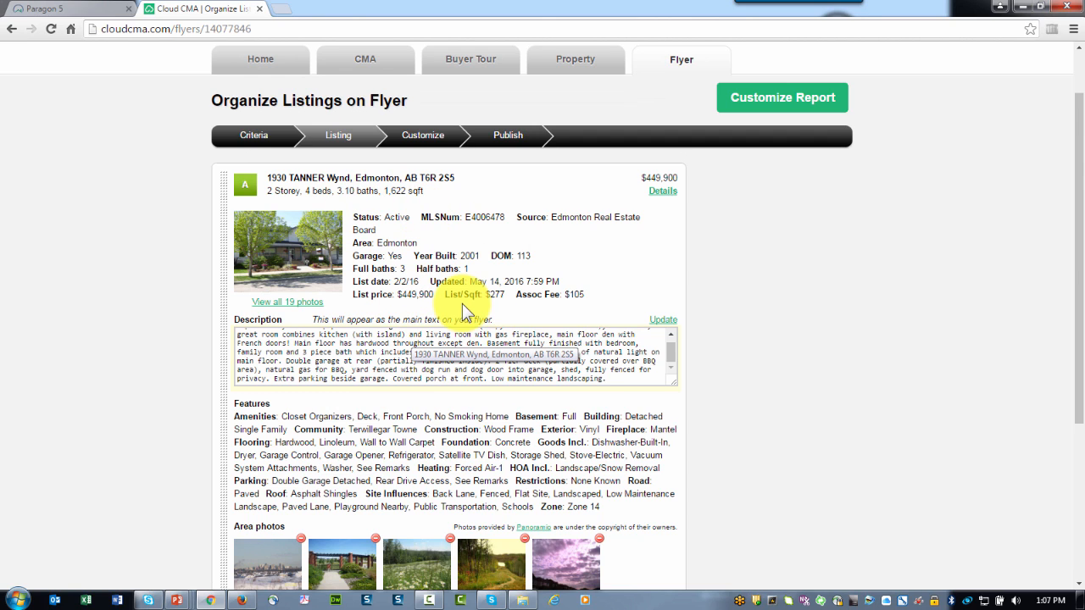
{"action": "left_click", "coordinate": [770, 106]}
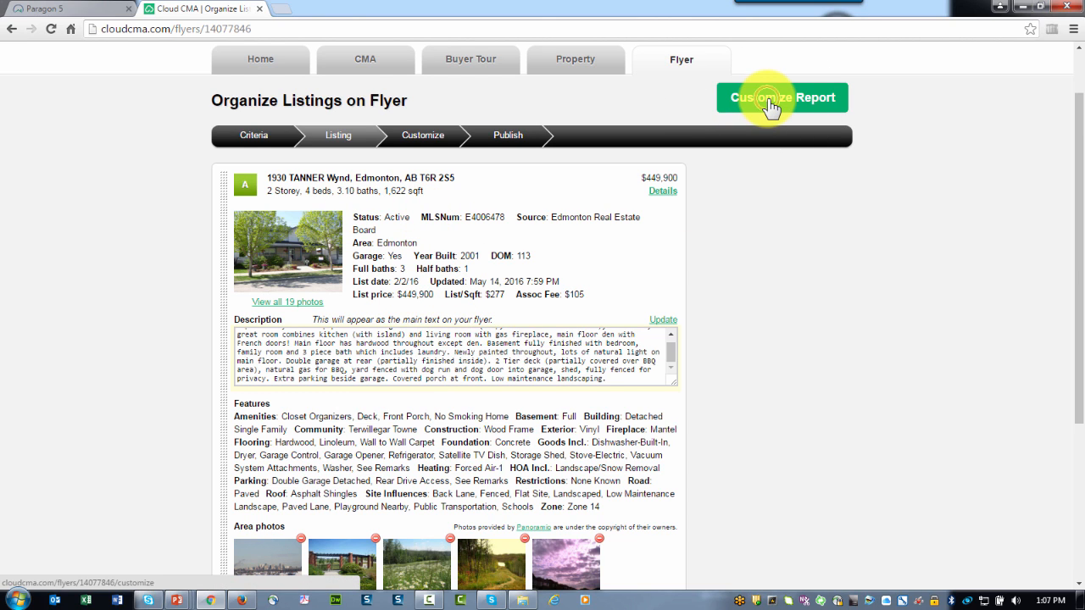
{"action": "left_click", "coordinate": [769, 100]}
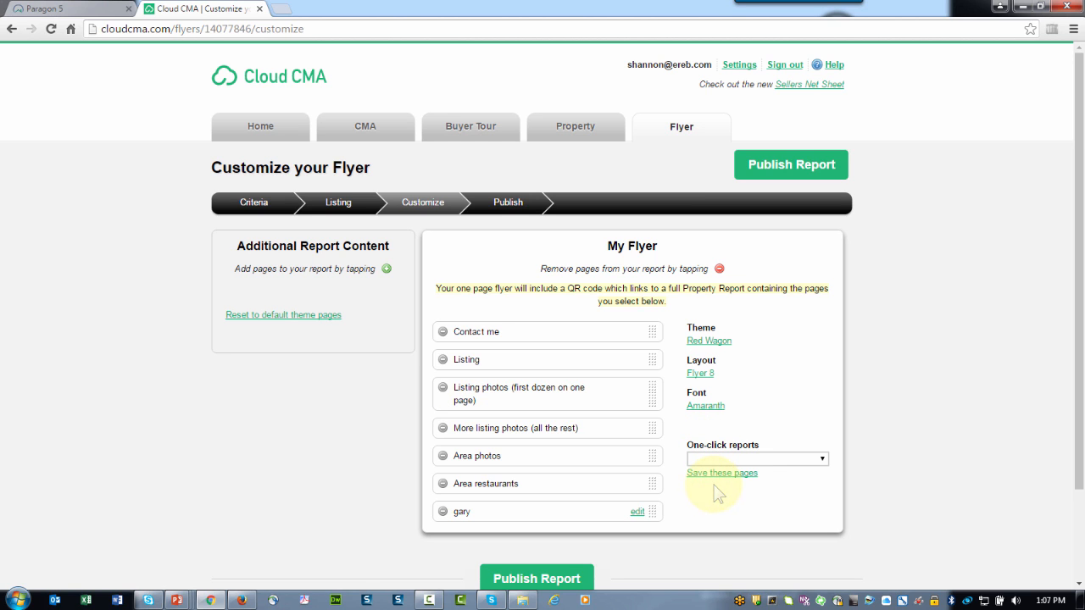
{"action": "left_click", "coordinate": [779, 171]}
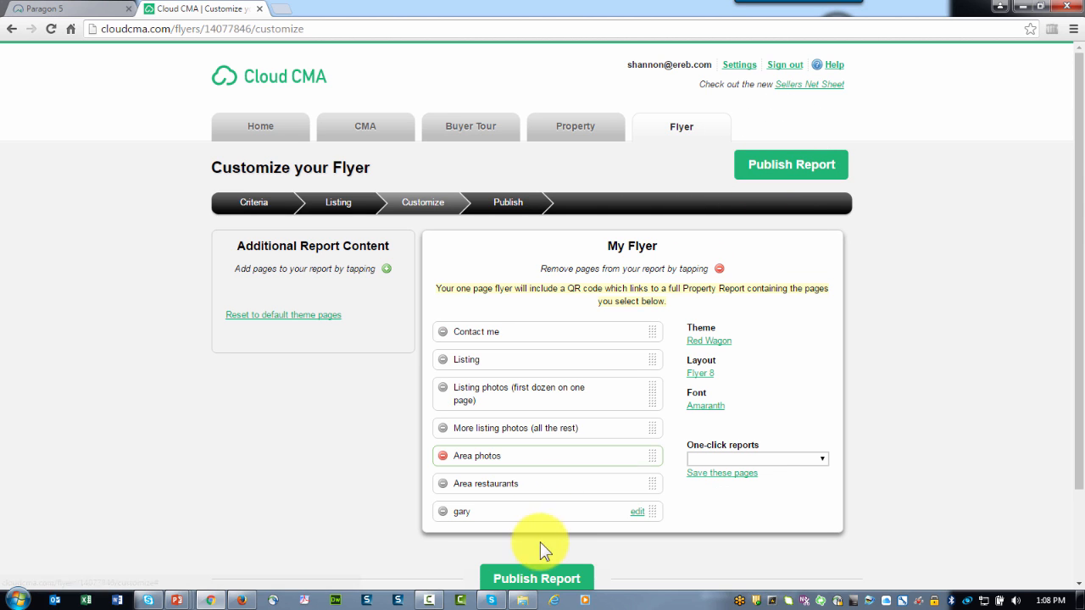
{"action": "left_click", "coordinate": [527, 581]}
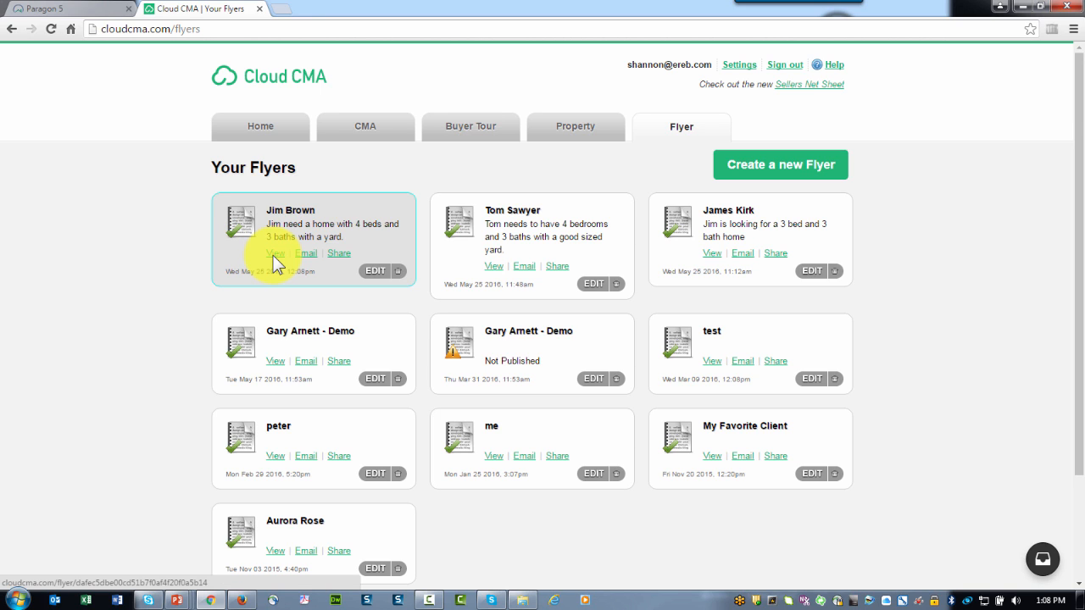
View the newly published flyer as a PDF and examine its photos, price, property details and QR code
{"action": "left_click", "coordinate": [376, 271]}
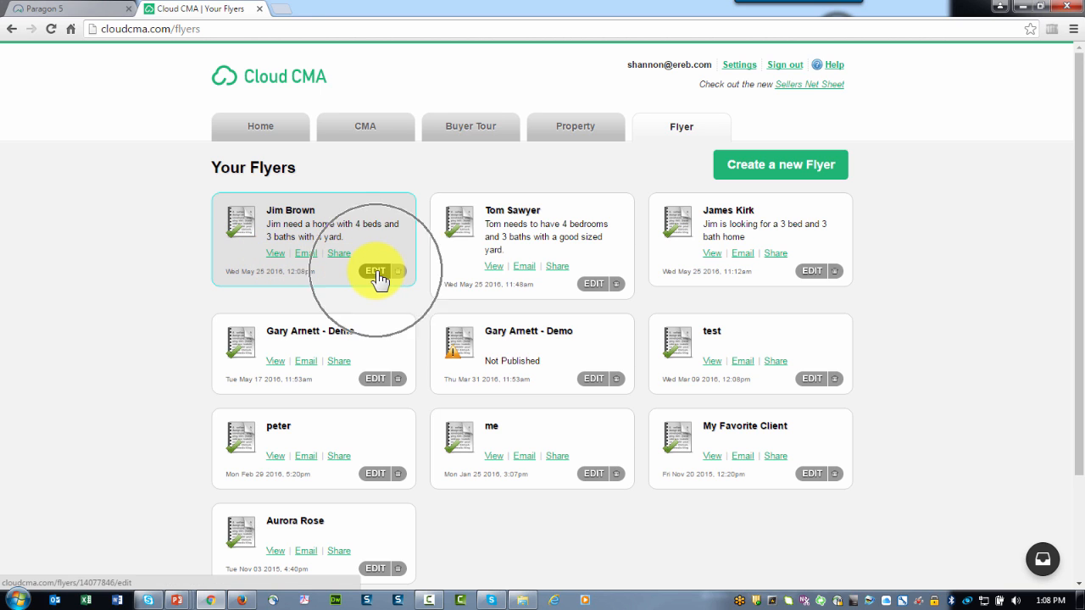
{"action": "left_click", "coordinate": [375, 271]}
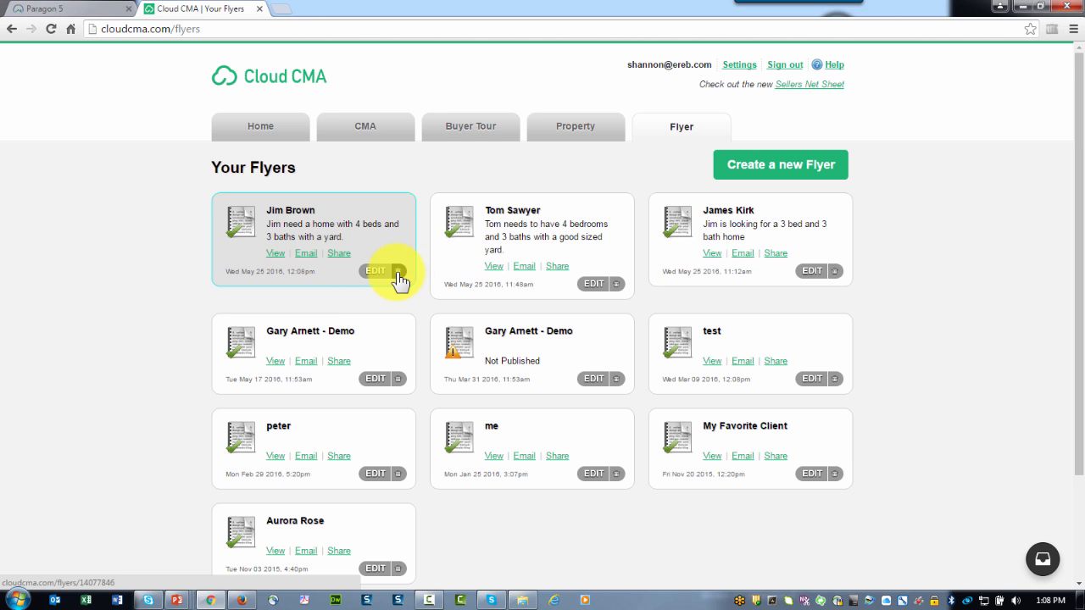
{"action": "left_click", "coordinate": [275, 254]}
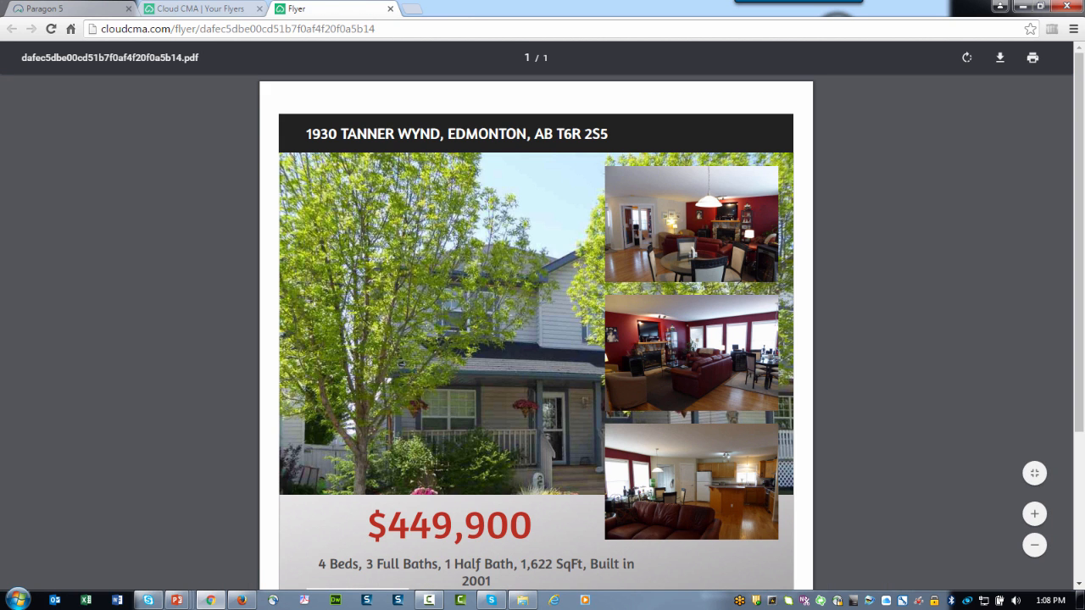
{"action": "scroll", "coordinate": [536, 331], "scroll_direction": "down", "scroll_amount": 2}
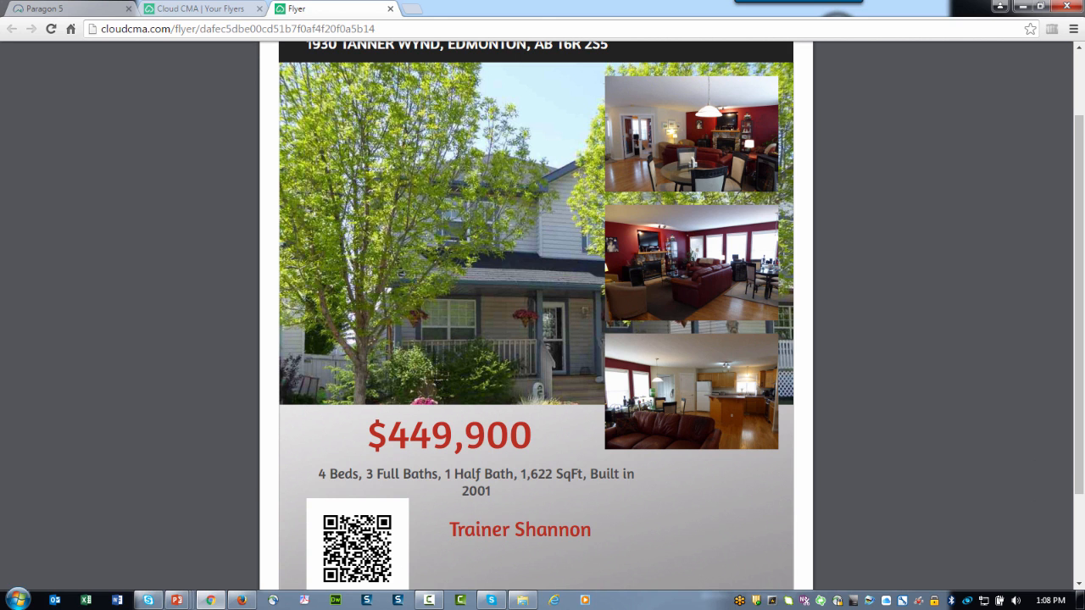
{"action": "scroll", "coordinate": [536, 330], "scroll_direction": "down", "scroll_amount": 3}
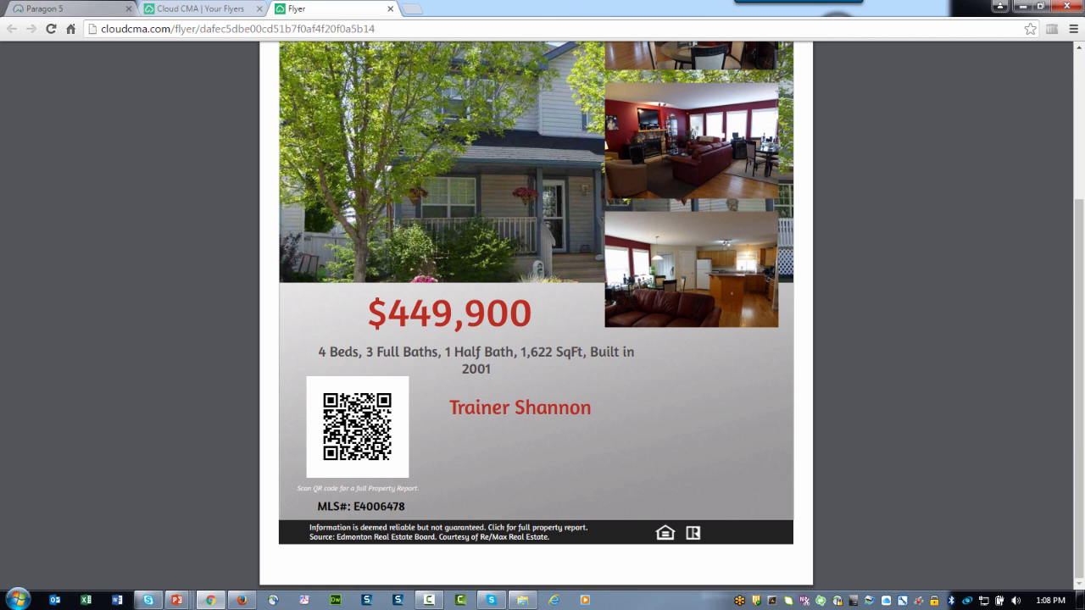
{"action": "scroll", "coordinate": [535, 313], "scroll_direction": "up", "scroll_amount": 3}
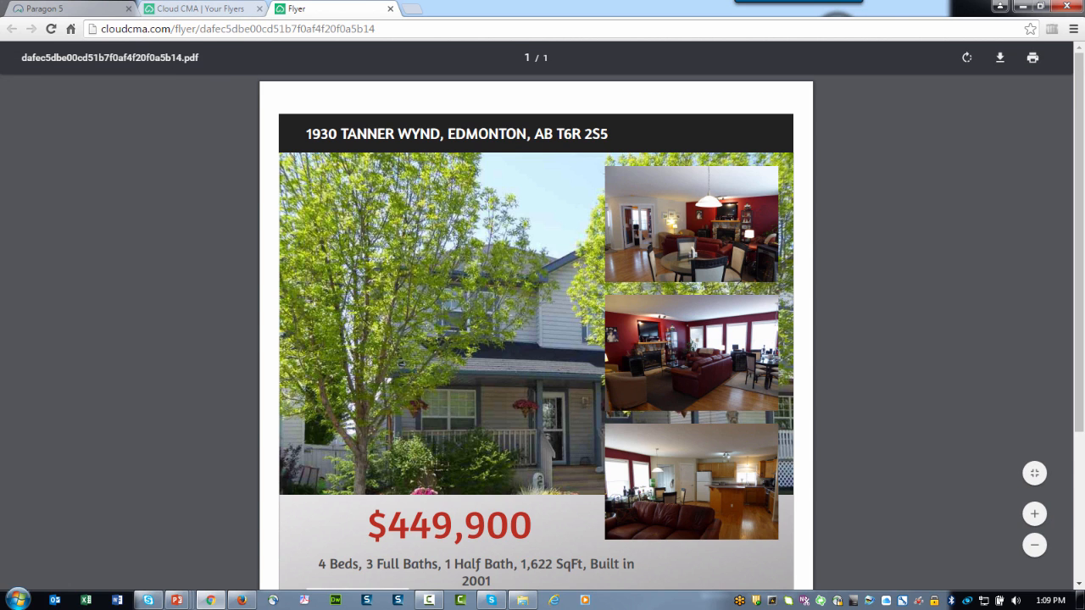
Return to the flyer list, open the email options for the new flyer and examine the Simple email form's recipient, subject and message
{"action": "left_click", "coordinate": [207, 8]}
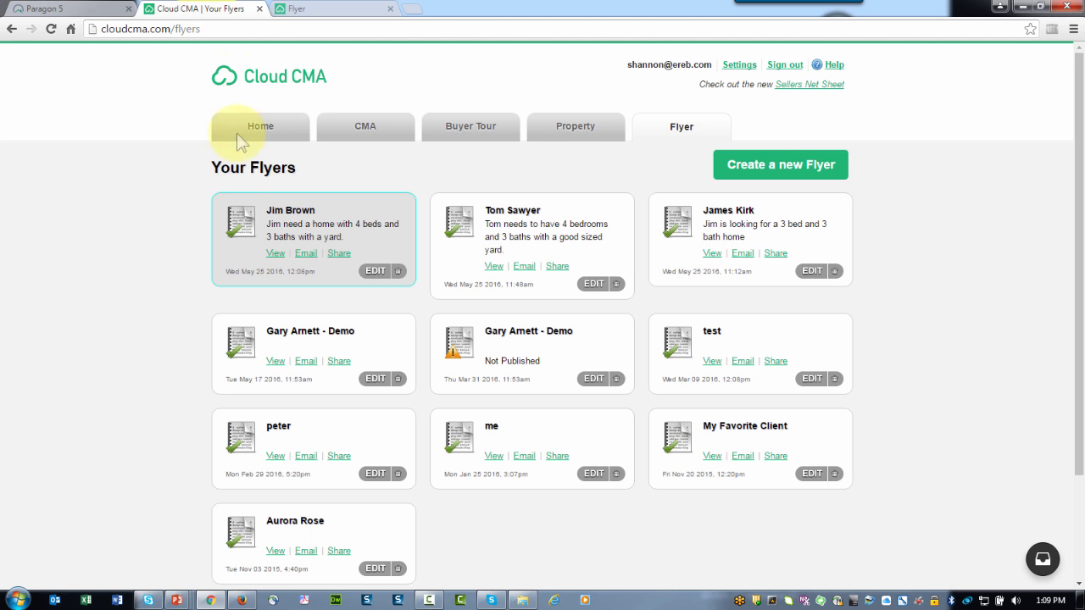
{"action": "left_click", "coordinate": [307, 254]}
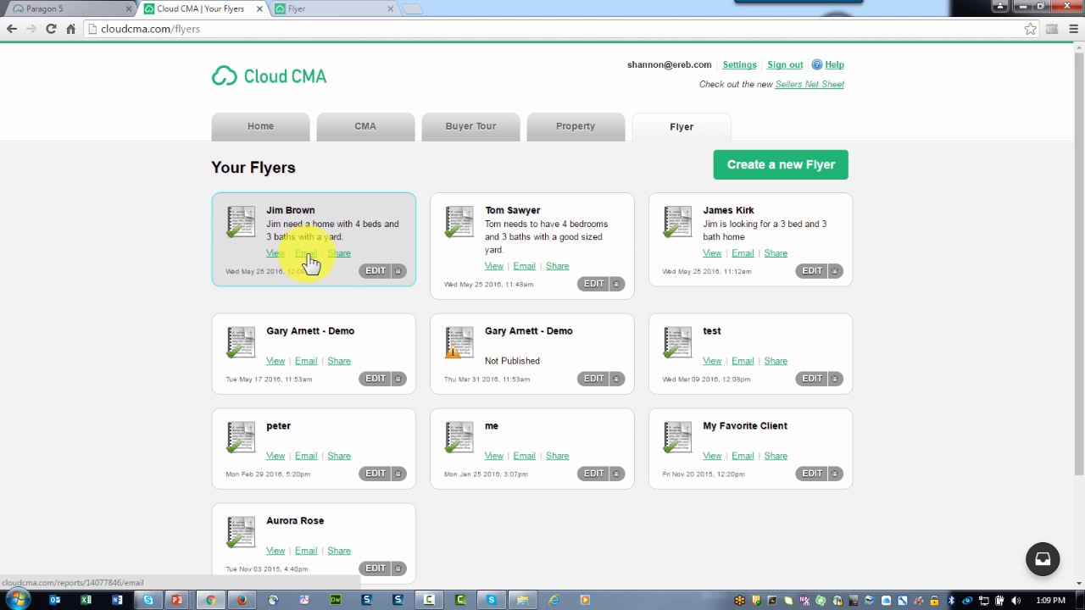
{"action": "left_click", "coordinate": [308, 256]}
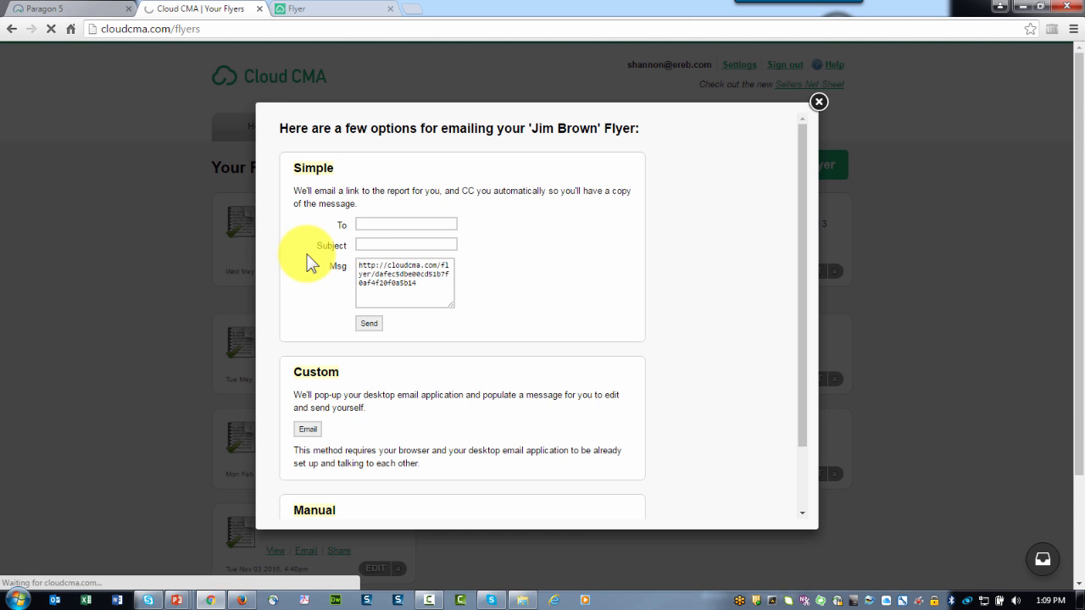
{"action": "left_click", "coordinate": [380, 230]}
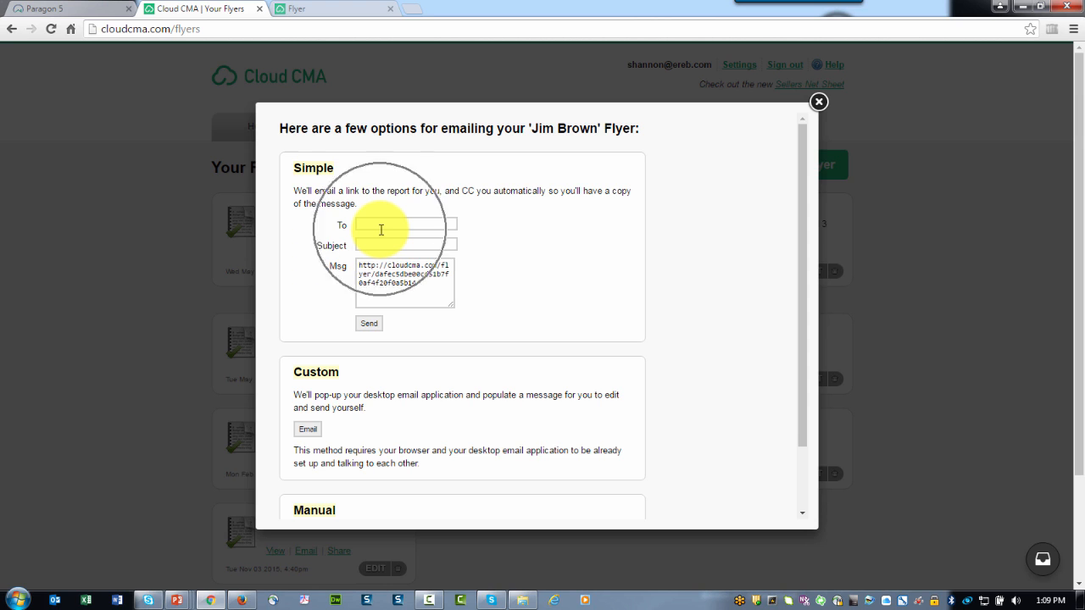
{"action": "left_click", "coordinate": [379, 245]}
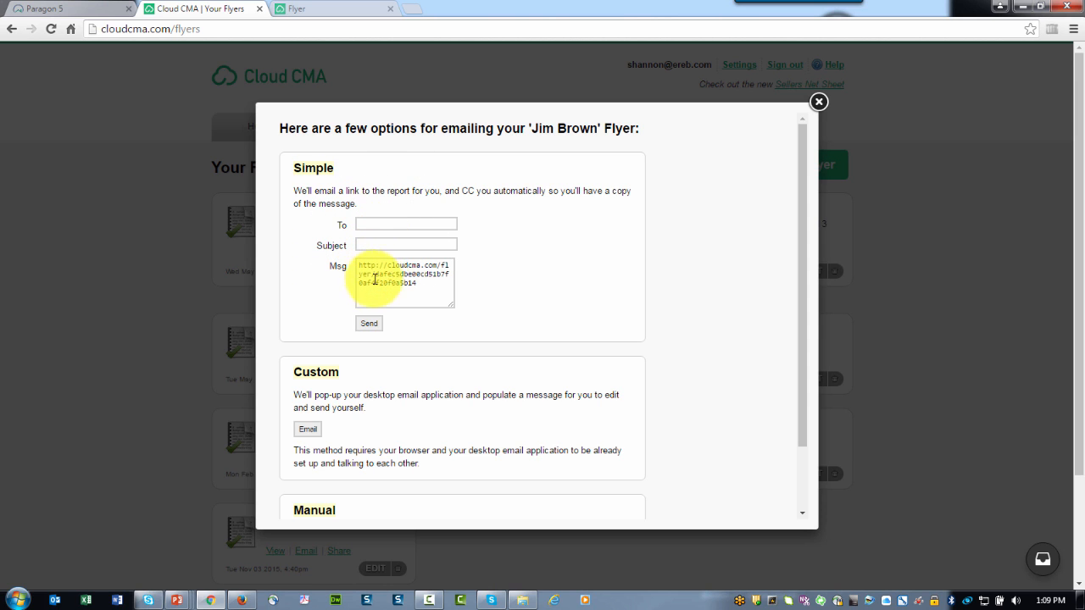
{"action": "left_click", "coordinate": [430, 279]}
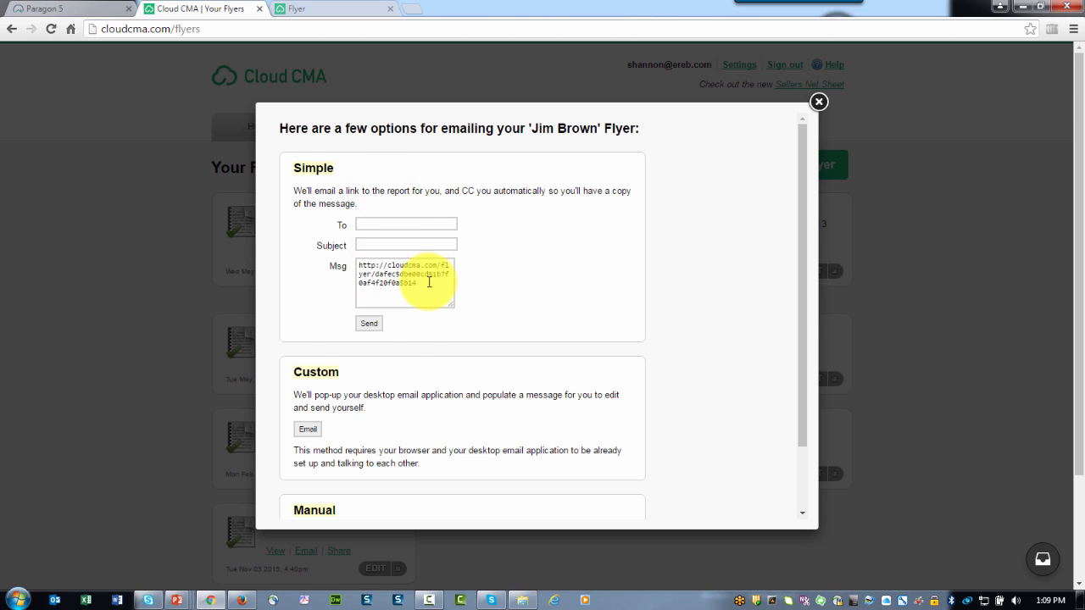
{"action": "left_click", "coordinate": [372, 323]}
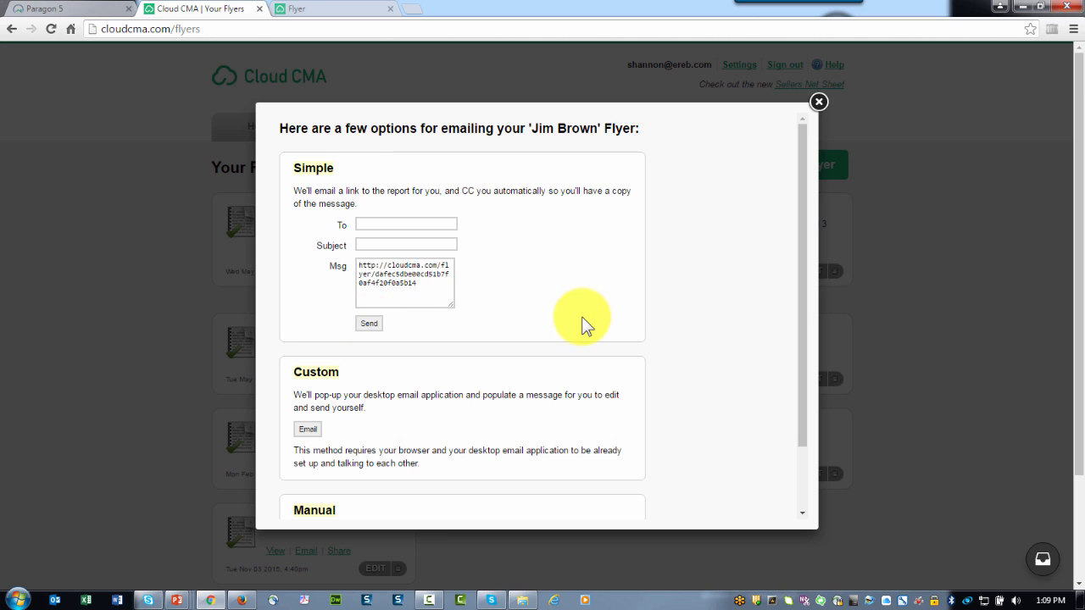
Review the Custom and Manual options for emailing the flyer, and close the email options
{"action": "scroll", "coordinate": [582, 324], "scroll_direction": "down", "scroll_amount": 3}
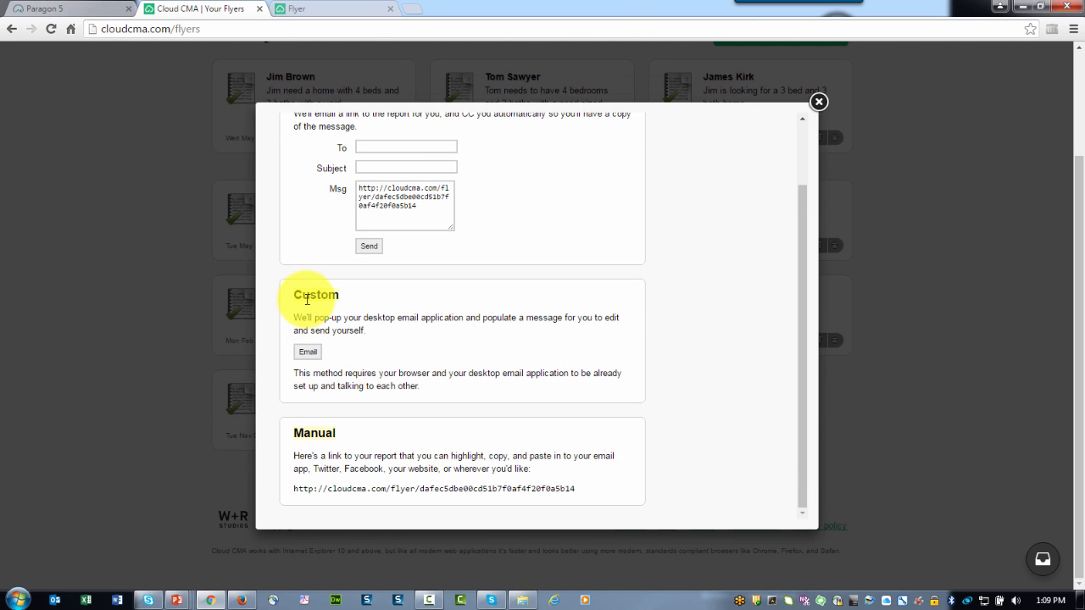
{"action": "left_click", "coordinate": [305, 354]}
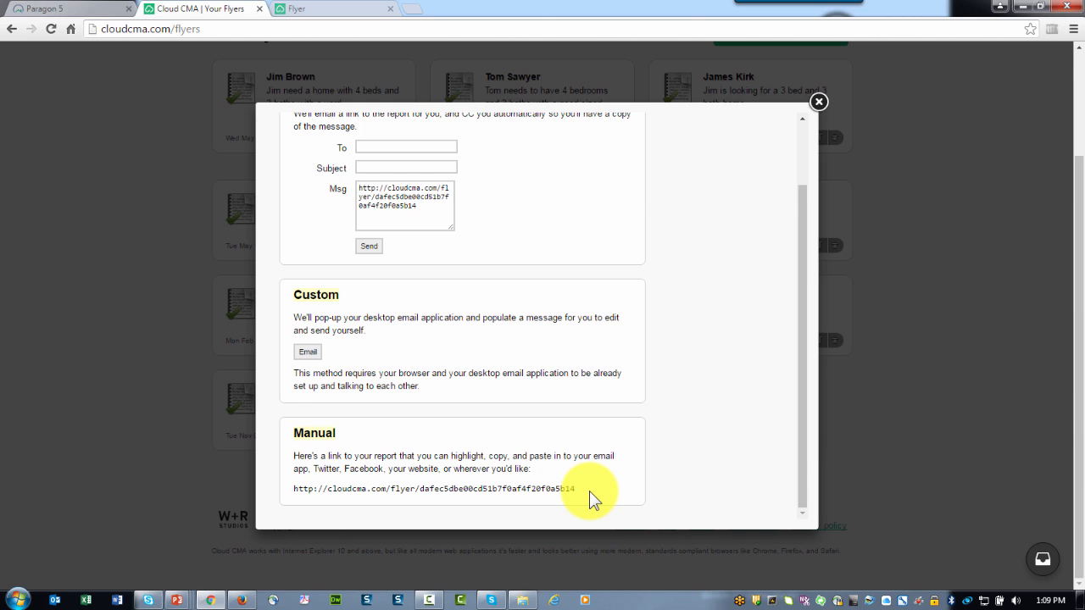
{"action": "left_click", "coordinate": [818, 103]}
{"action": "left_click", "coordinate": [819, 102]}
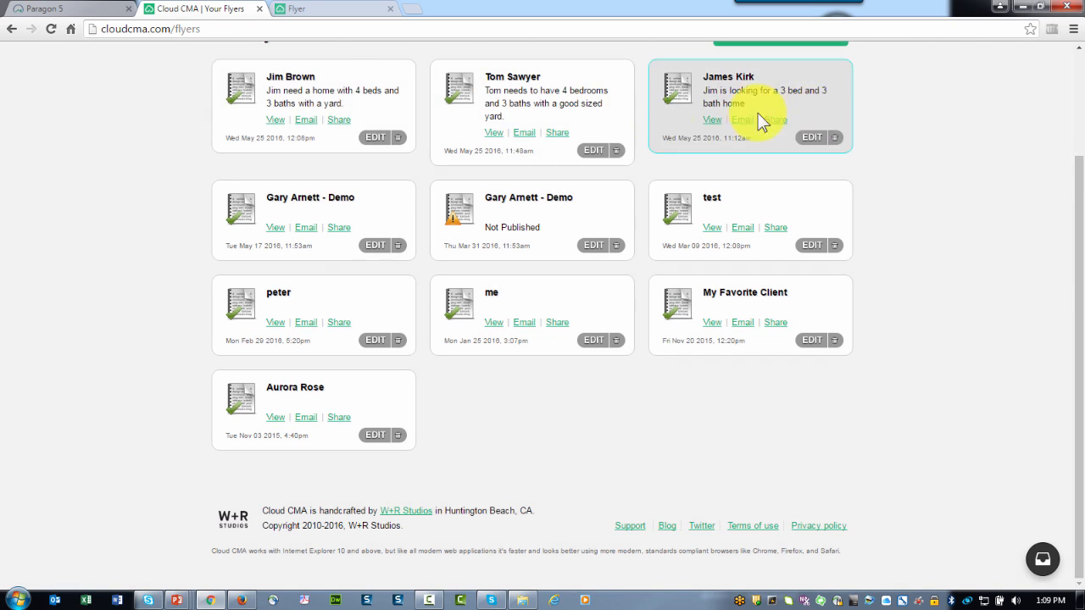
Open the new flyer's sharing options, examine the direct PDF links, Twitter and QR code sections, and close them
{"action": "left_click", "coordinate": [337, 122]}
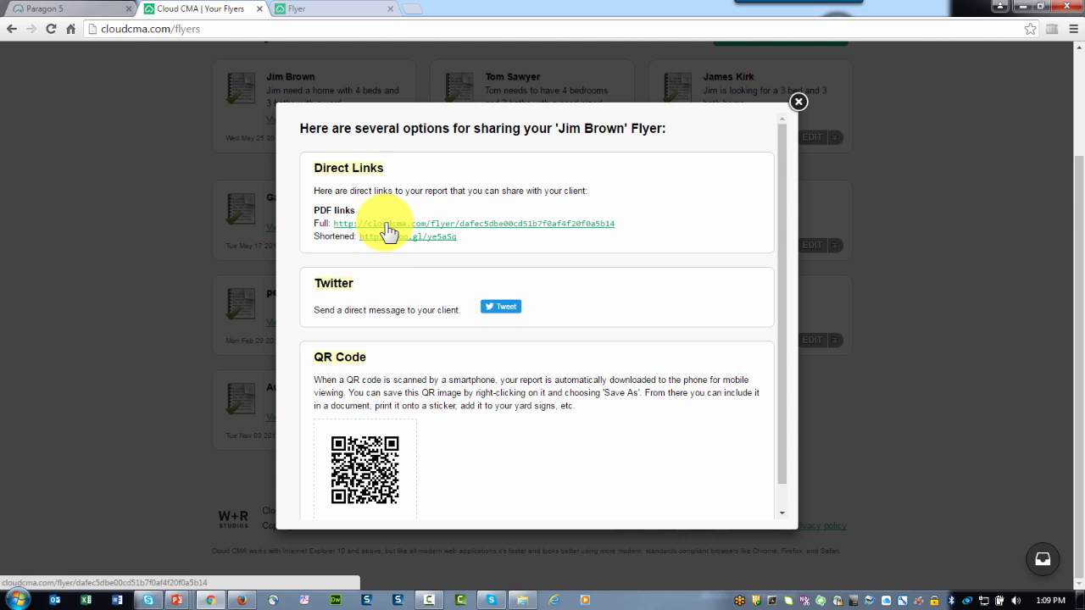
{"action": "left_click", "coordinate": [382, 241]}
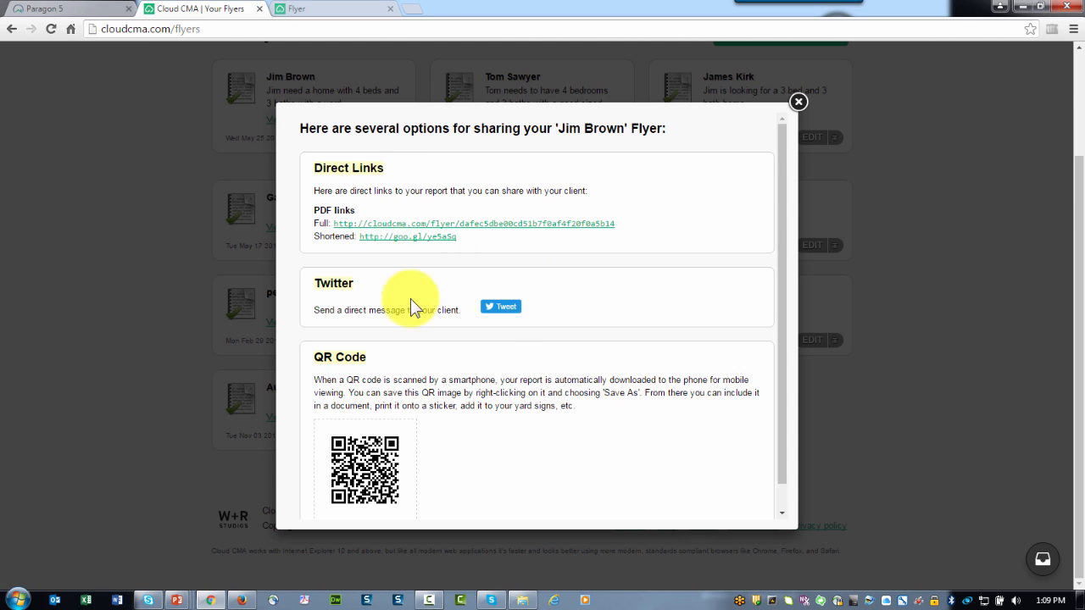
{"action": "left_click", "coordinate": [517, 312]}
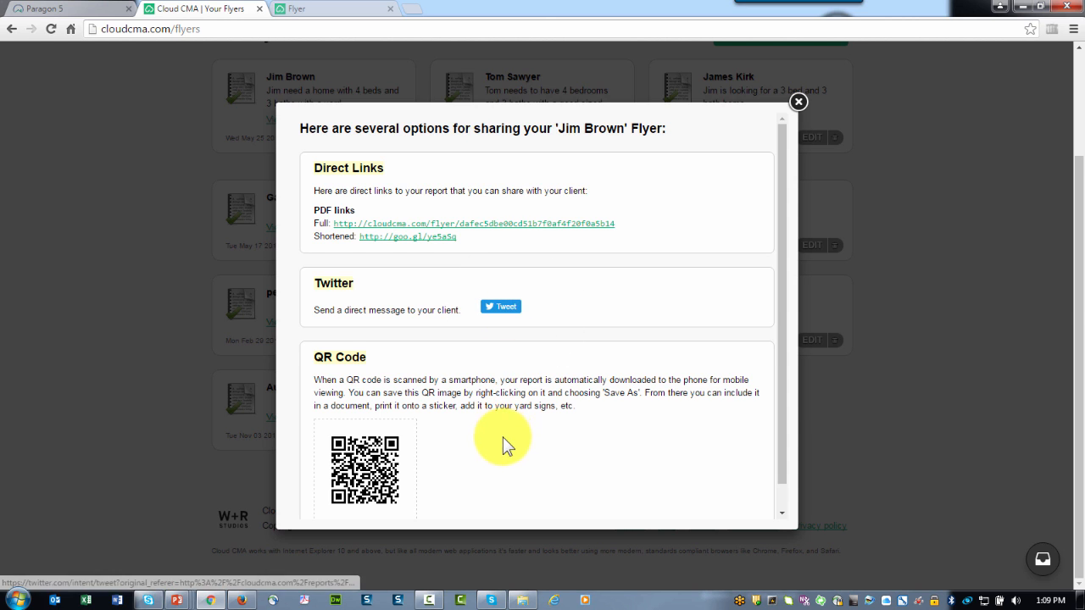
{"action": "scroll", "coordinate": [502, 437], "scroll_direction": "down", "scroll_amount": 1}
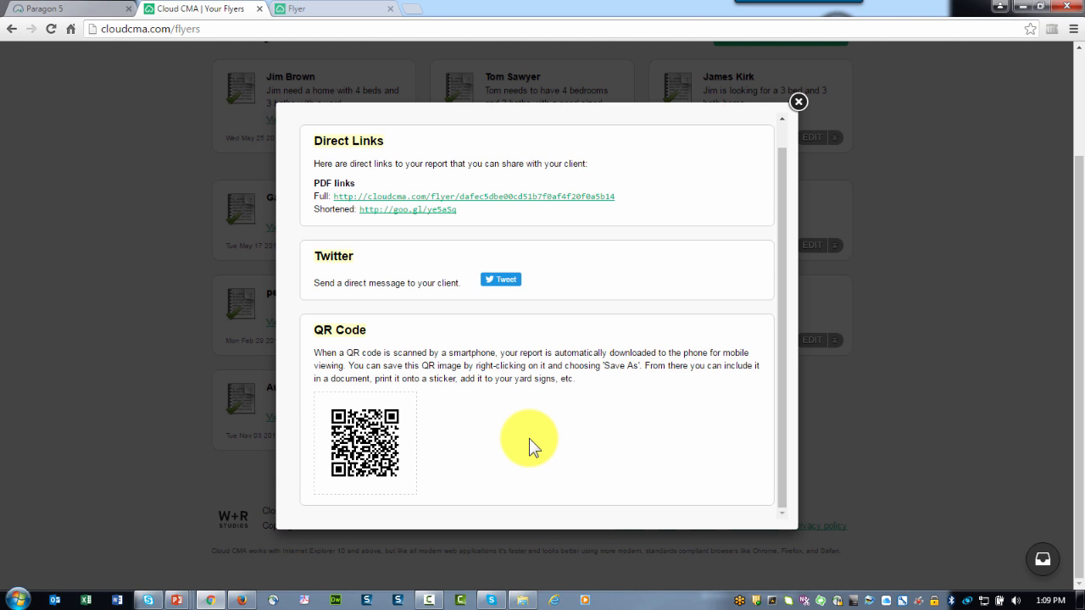
{"action": "left_click", "coordinate": [798, 102]}
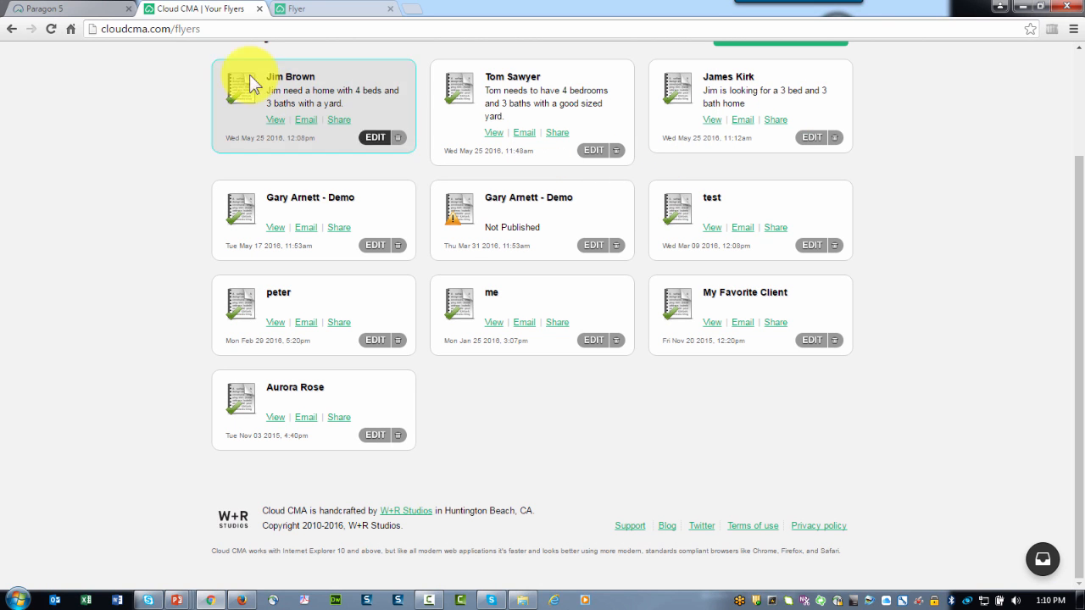
From Paragon's first listing, start a Cloud CMA property report with the client's name and a 4-bedroom, 3-bath, yard note, and fetch the listing
{"action": "left_click", "coordinate": [93, 12]}
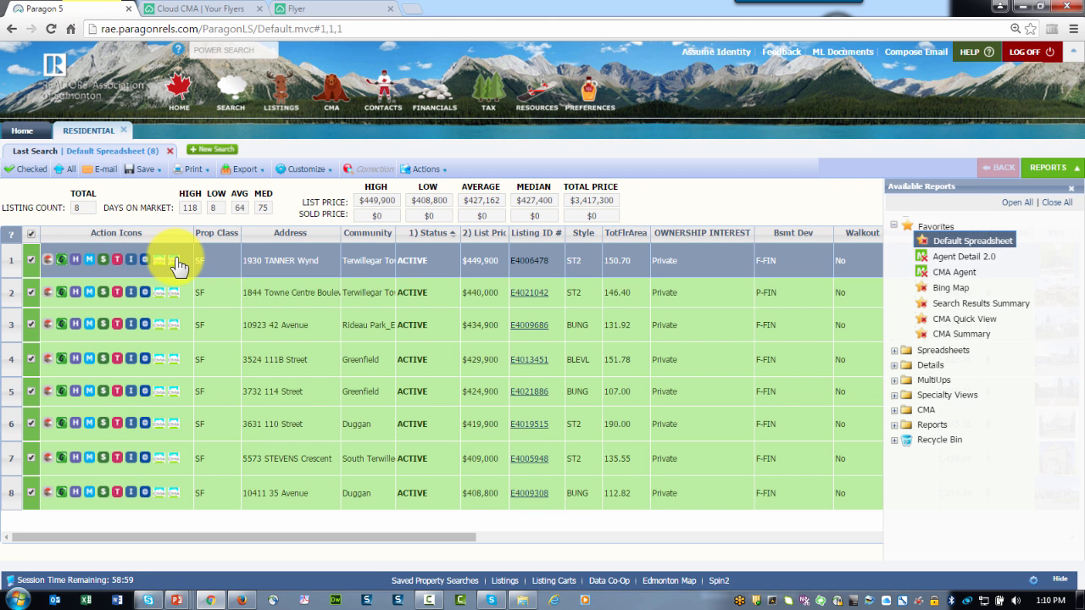
{"action": "left_click", "coordinate": [178, 264]}
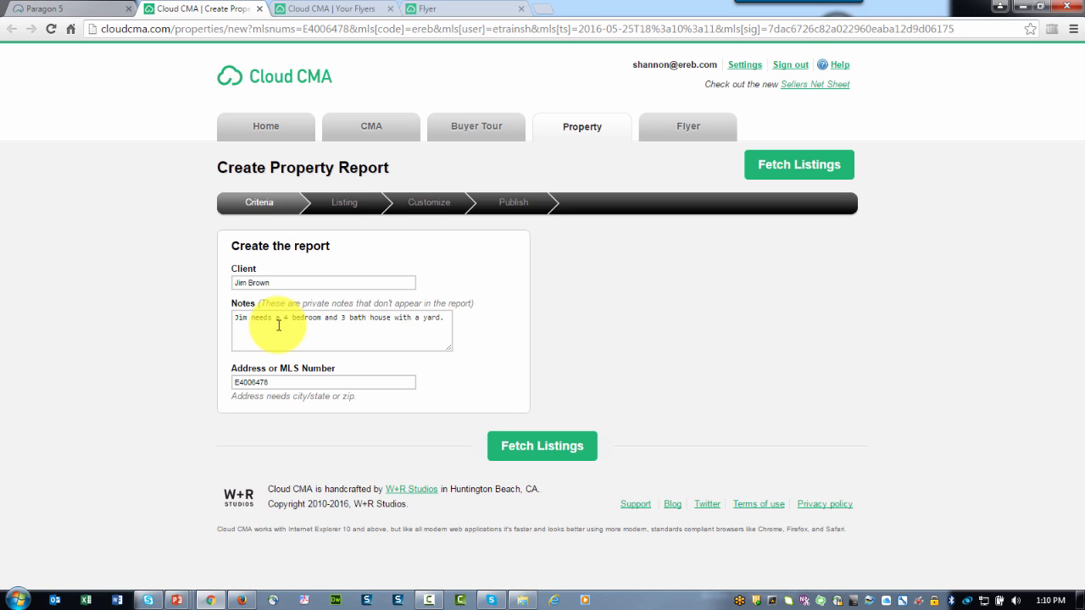
{"action": "left_click", "coordinate": [540, 449]}
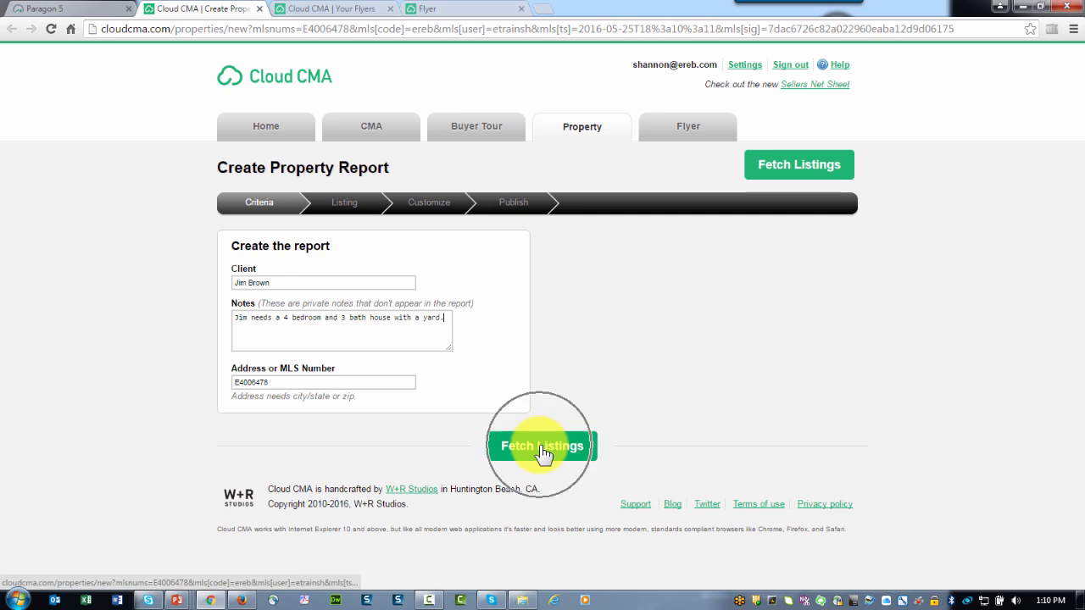
{"action": "left_click", "coordinate": [799, 174]}
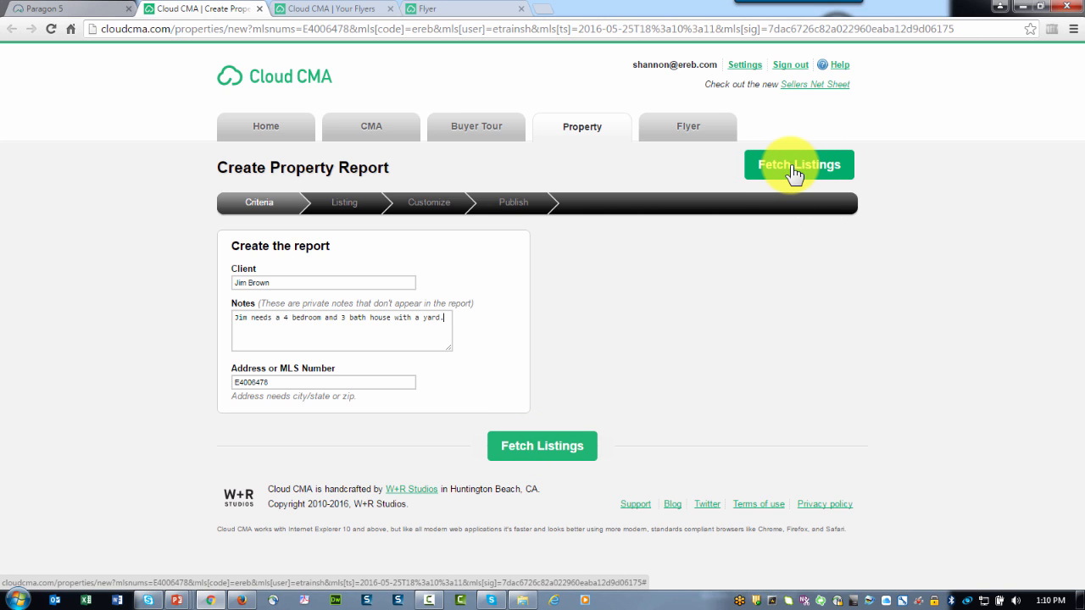
{"action": "left_click", "coordinate": [793, 171]}
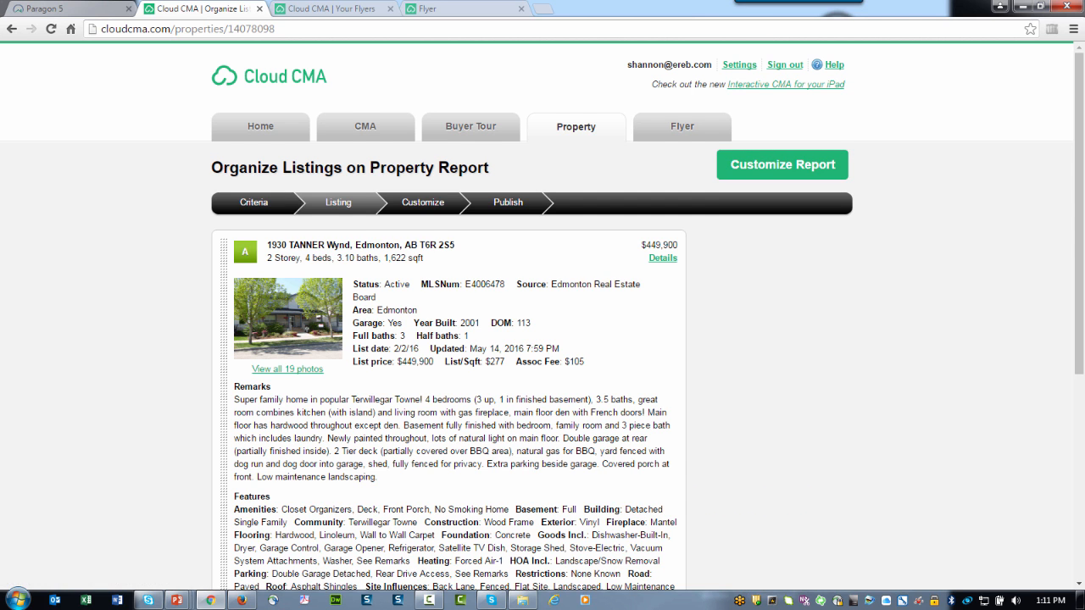
Review the fetched listing's details, remarks, features and area photos, and continue to the property report's customization
{"action": "scroll", "coordinate": [543, 315], "scroll_direction": "down", "scroll_amount": 2}
{"action": "scroll", "coordinate": [543, 316], "scroll_direction": "down", "scroll_amount": 1}
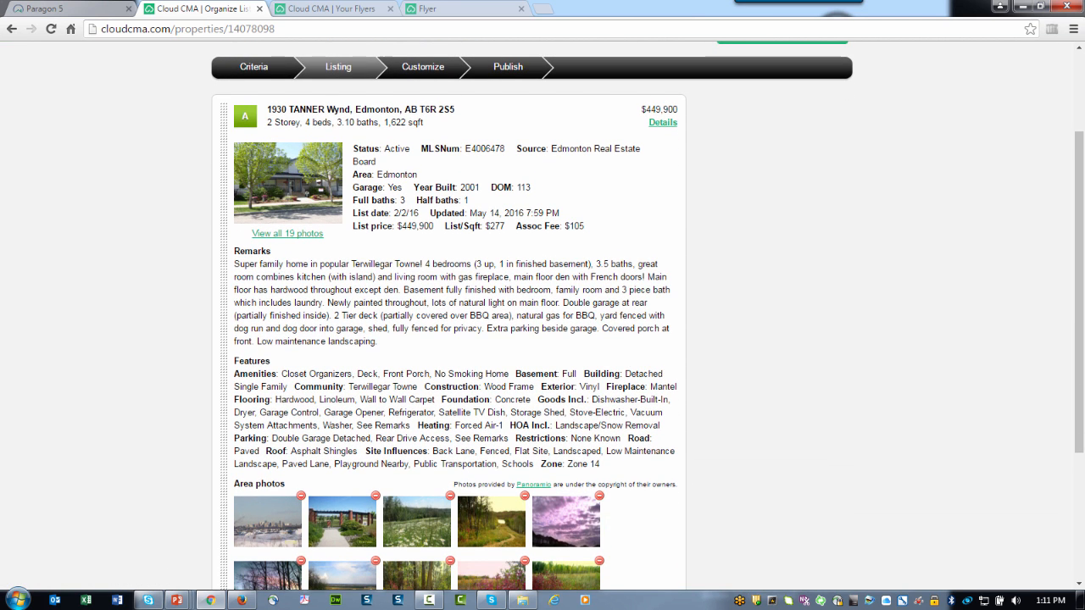
{"action": "key", "text": "ctrl"}
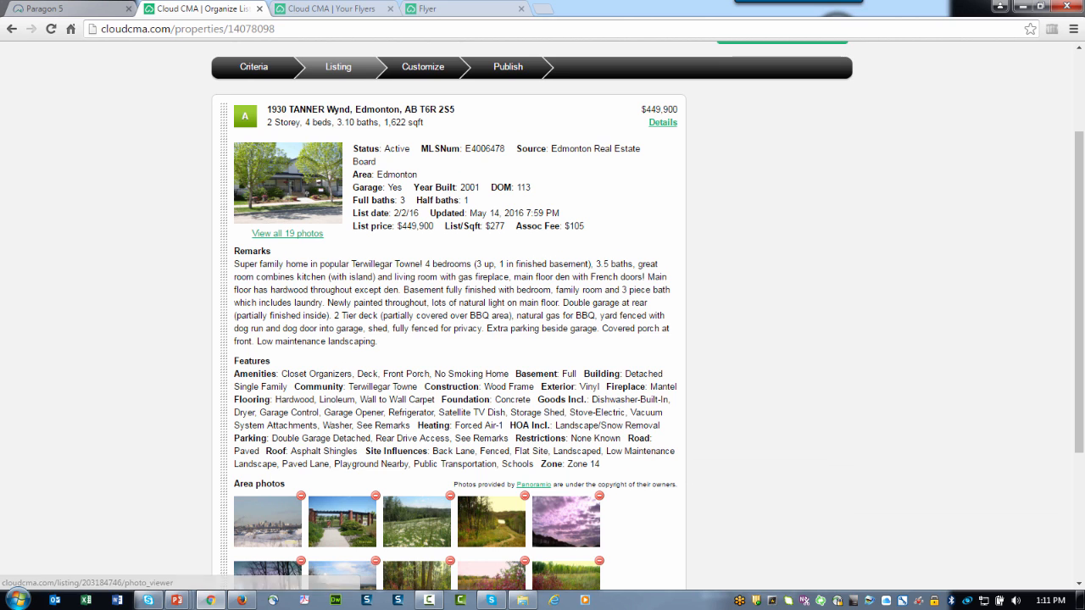
{"action": "scroll", "coordinate": [542, 315], "scroll_direction": "down", "scroll_amount": 3}
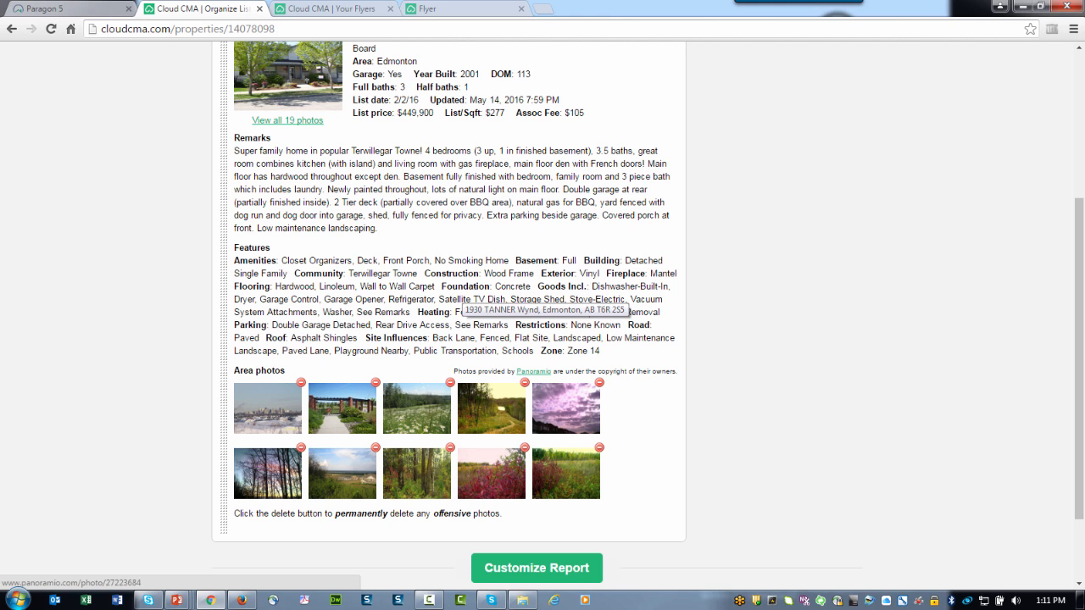
{"action": "left_click", "coordinate": [532, 574]}
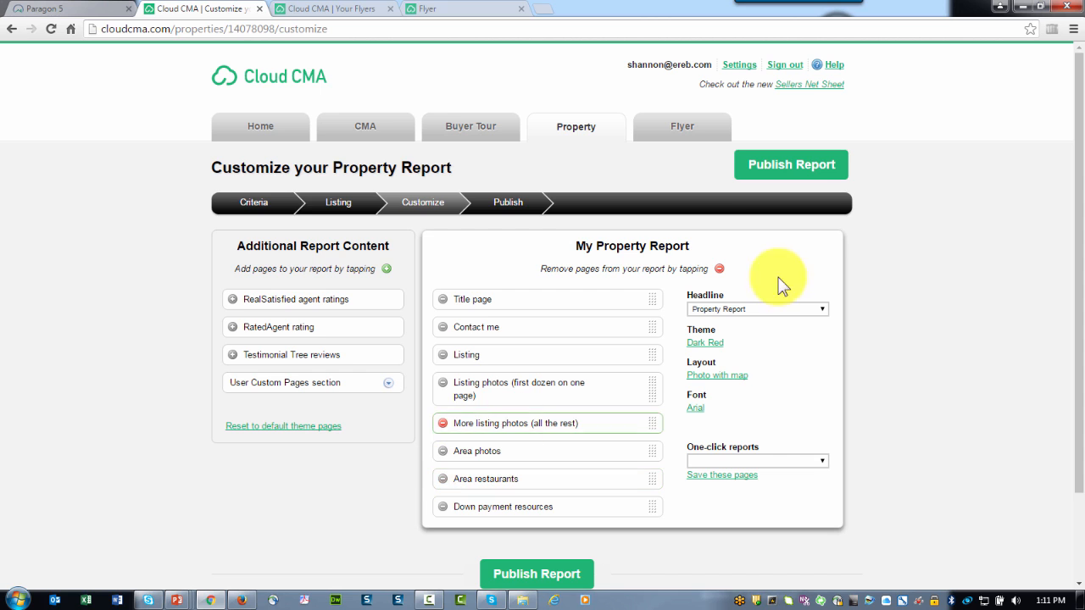
Check the available headlines, keep Property Report, and publish the report with its default pages, theme, layout and font
{"action": "left_click", "coordinate": [820, 307]}
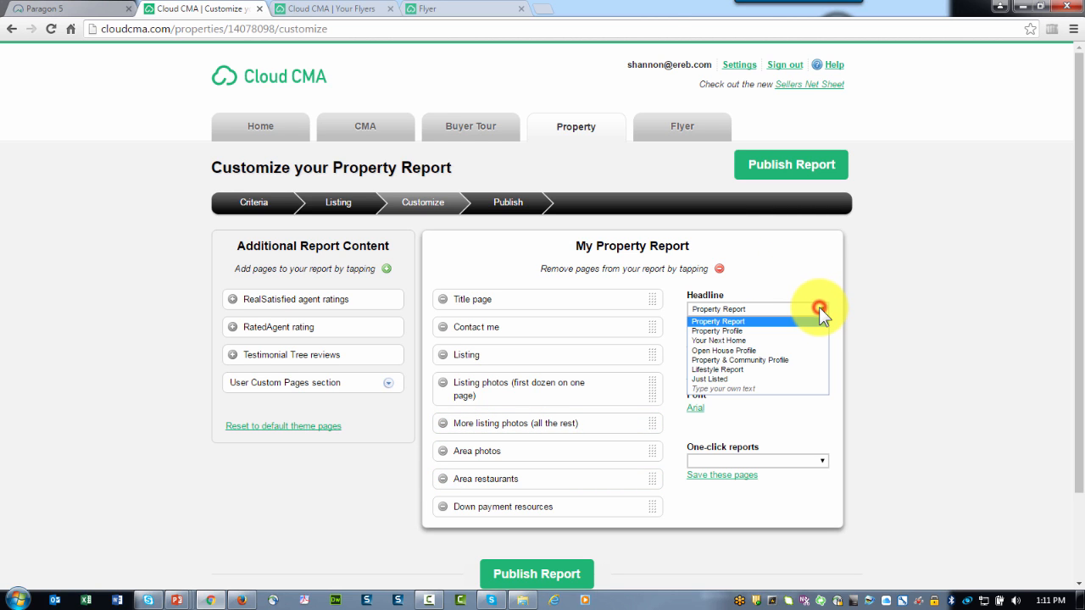
{"action": "left_click", "coordinate": [820, 307]}
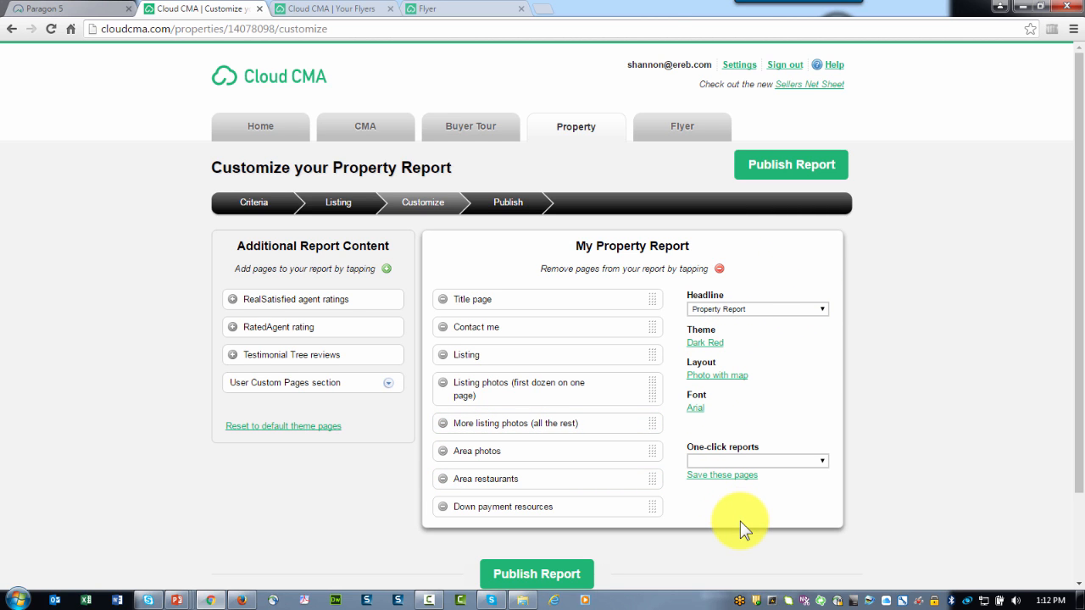
{"action": "left_click", "coordinate": [529, 578]}
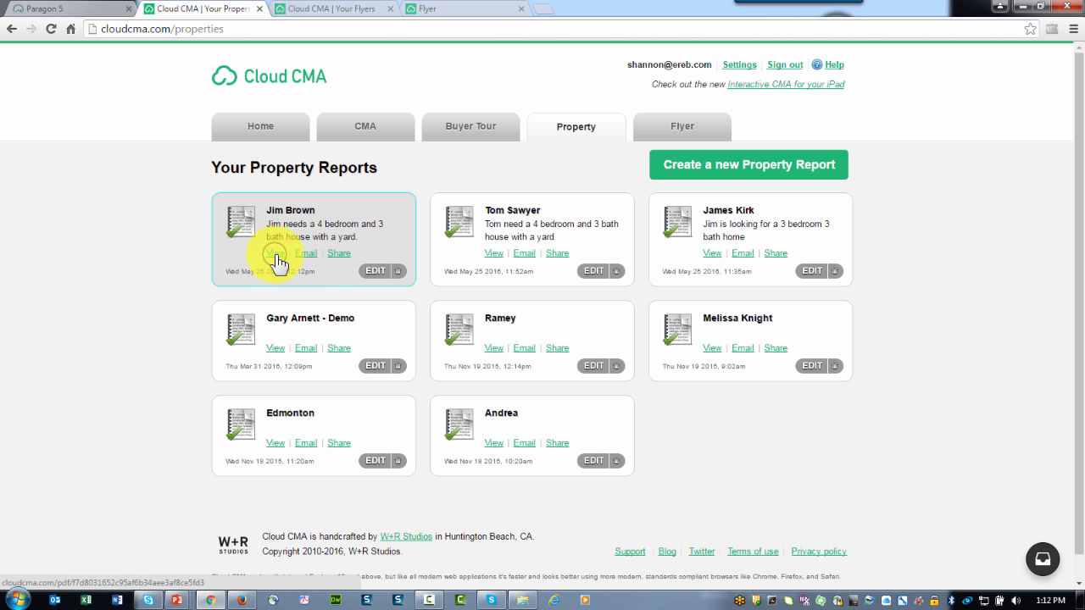
View the newly published property report as a PDF and examine its title page, contact page and property details with map
{"action": "left_click", "coordinate": [277, 254]}
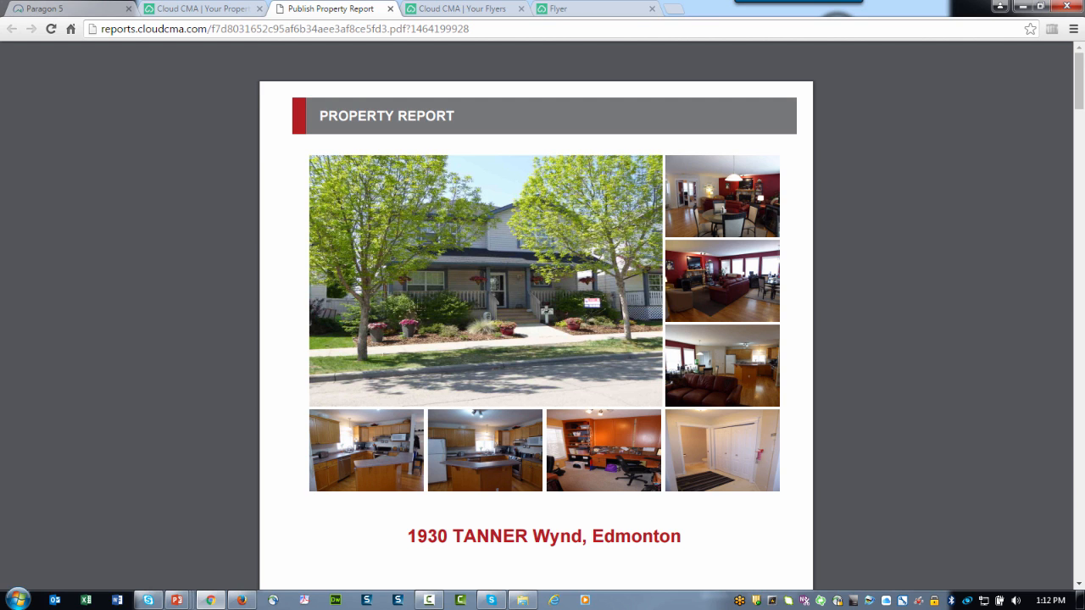
{"action": "scroll", "coordinate": [536, 314], "scroll_direction": "down", "scroll_amount": 5}
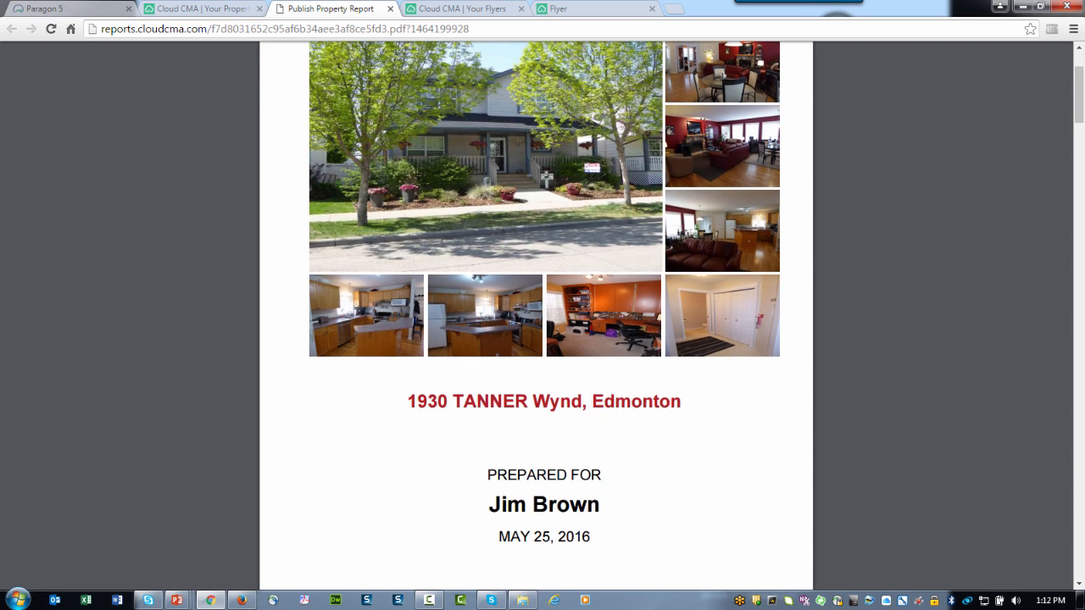
{"action": "scroll", "coordinate": [536, 313], "scroll_direction": "down", "scroll_amount": 8}
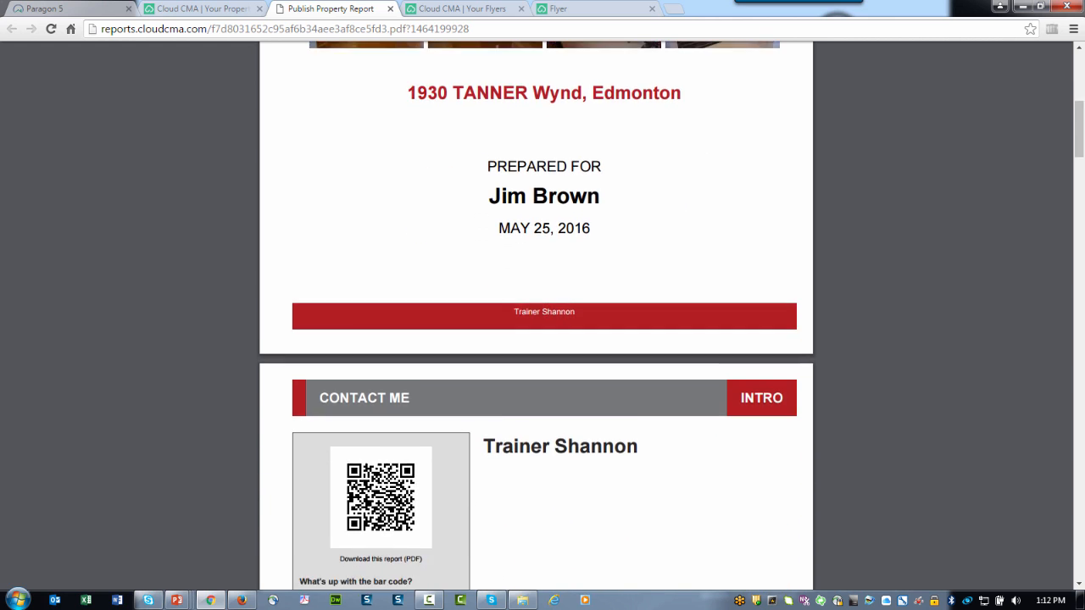
{"action": "scroll", "coordinate": [536, 313], "scroll_direction": "down", "scroll_amount": 1}
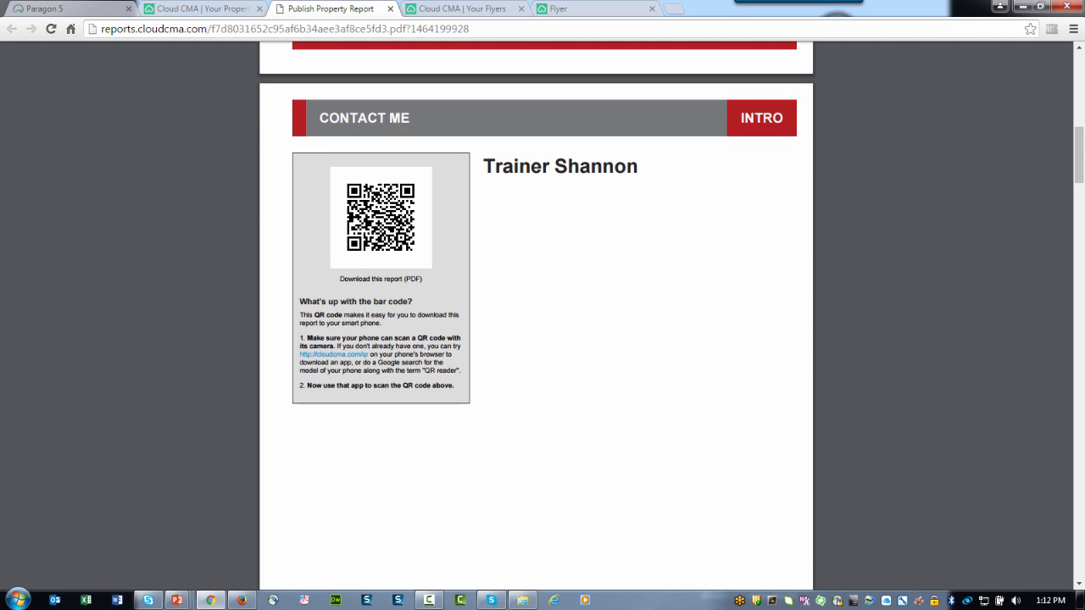
{"action": "scroll", "coordinate": [535, 314], "scroll_direction": "down", "scroll_amount": 6}
{"action": "scroll", "coordinate": [536, 314], "scroll_direction": "down", "scroll_amount": 8}
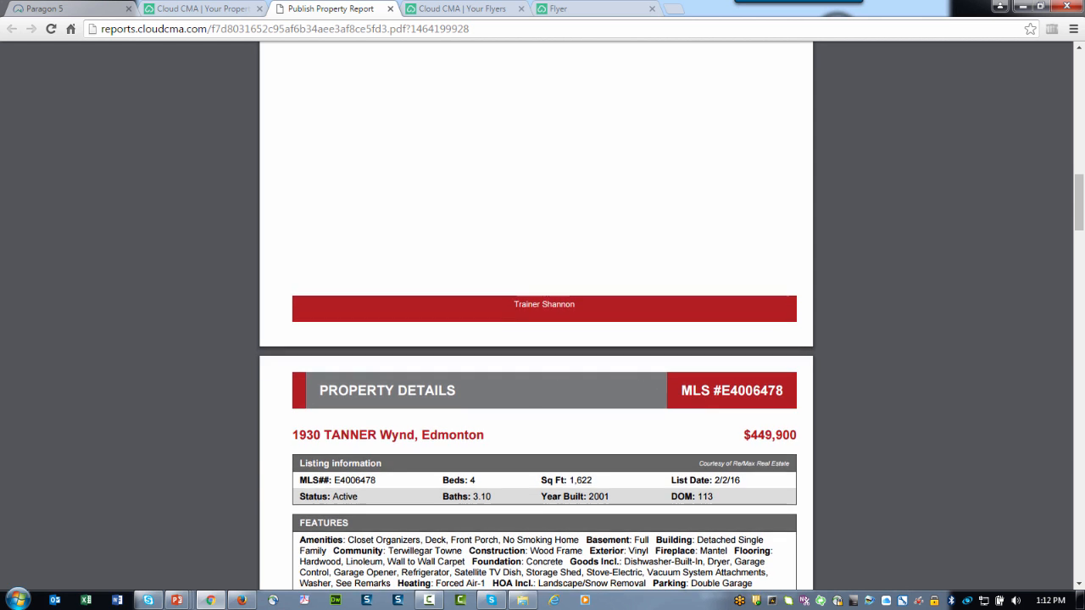
{"action": "scroll", "coordinate": [536, 313], "scroll_direction": "down", "scroll_amount": 6}
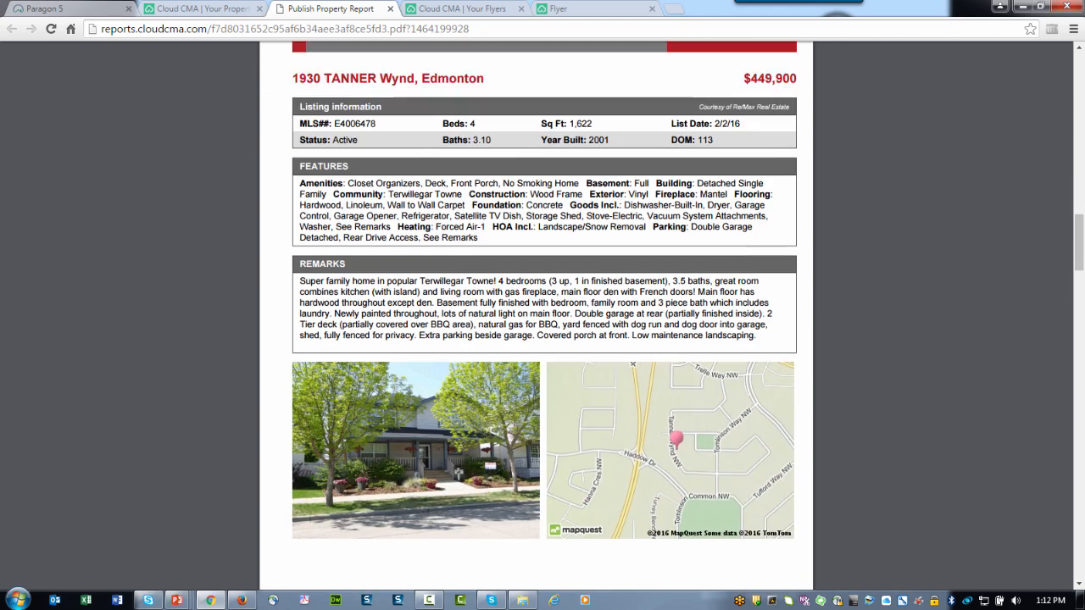
{"action": "scroll", "coordinate": [535, 314], "scroll_direction": "down", "scroll_amount": 6}
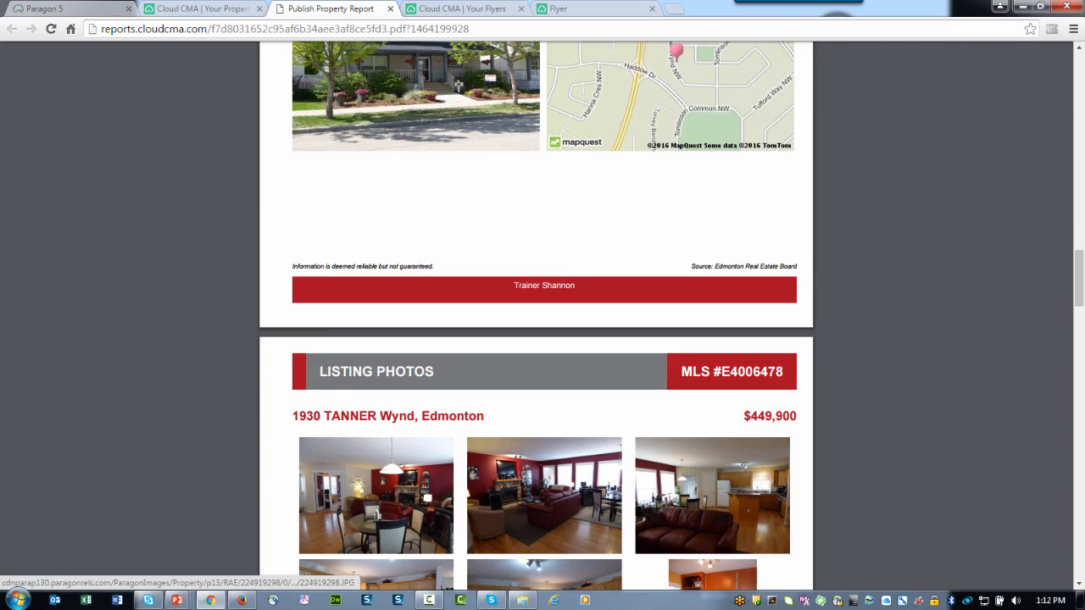
Examine the remaining pages of the property report: listing photos, area photos and area restaurants
{"action": "scroll", "coordinate": [536, 314], "scroll_direction": "down", "scroll_amount": 10}
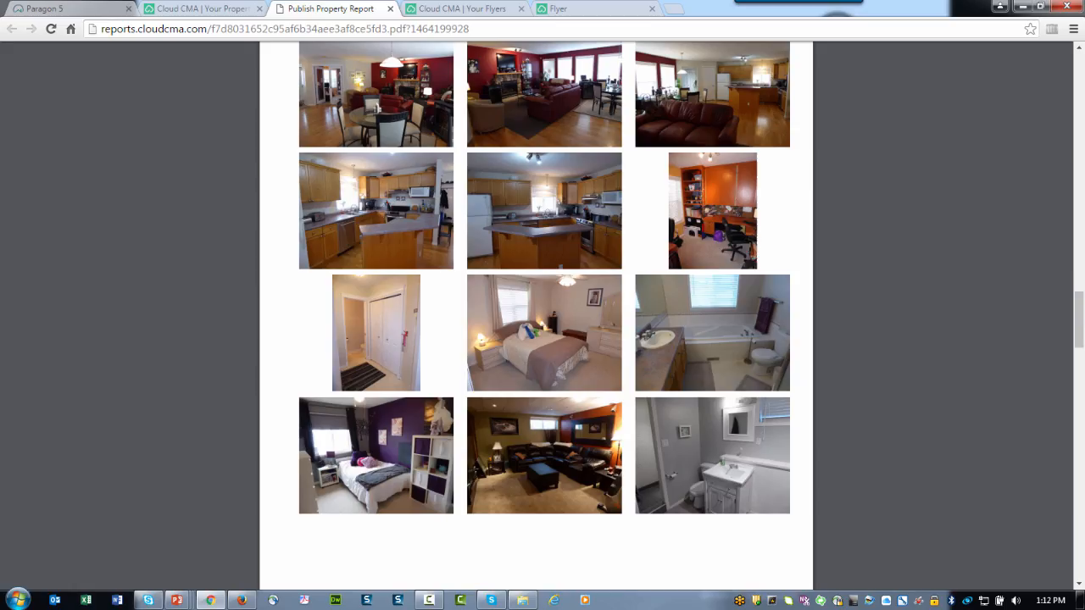
{"action": "scroll", "coordinate": [544, 318], "scroll_direction": "down", "scroll_amount": 7}
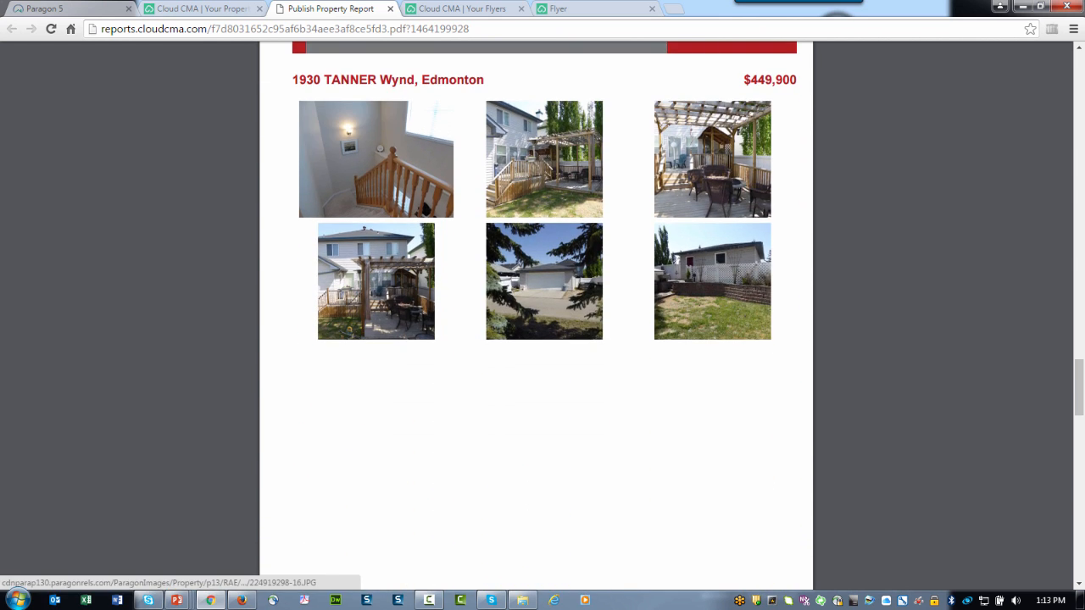
{"action": "scroll", "coordinate": [544, 317], "scroll_direction": "down", "scroll_amount": 6}
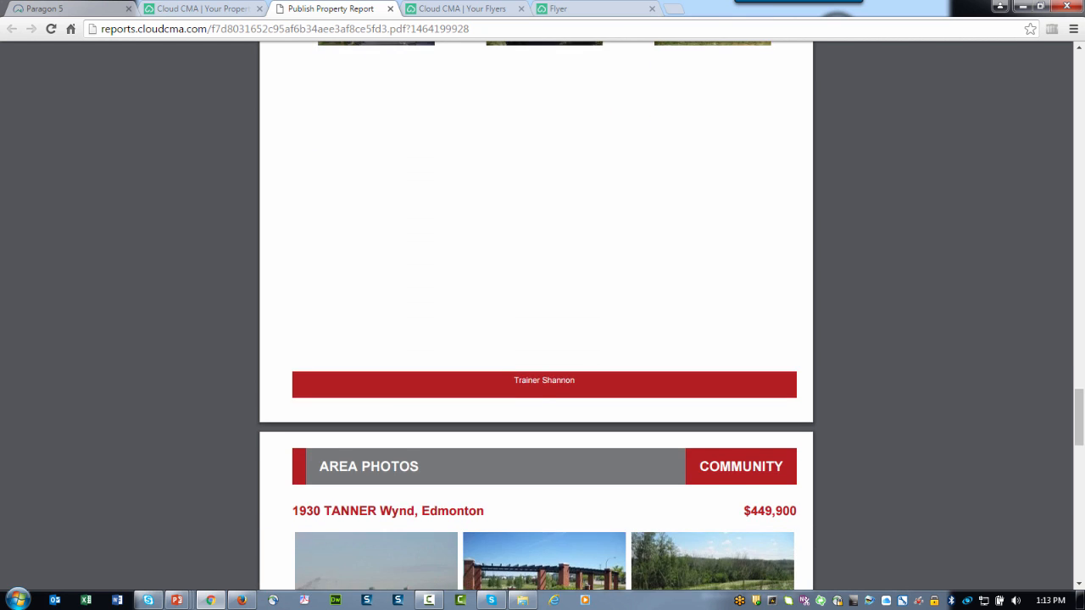
{"action": "scroll", "coordinate": [544, 318], "scroll_direction": "down", "scroll_amount": 8}
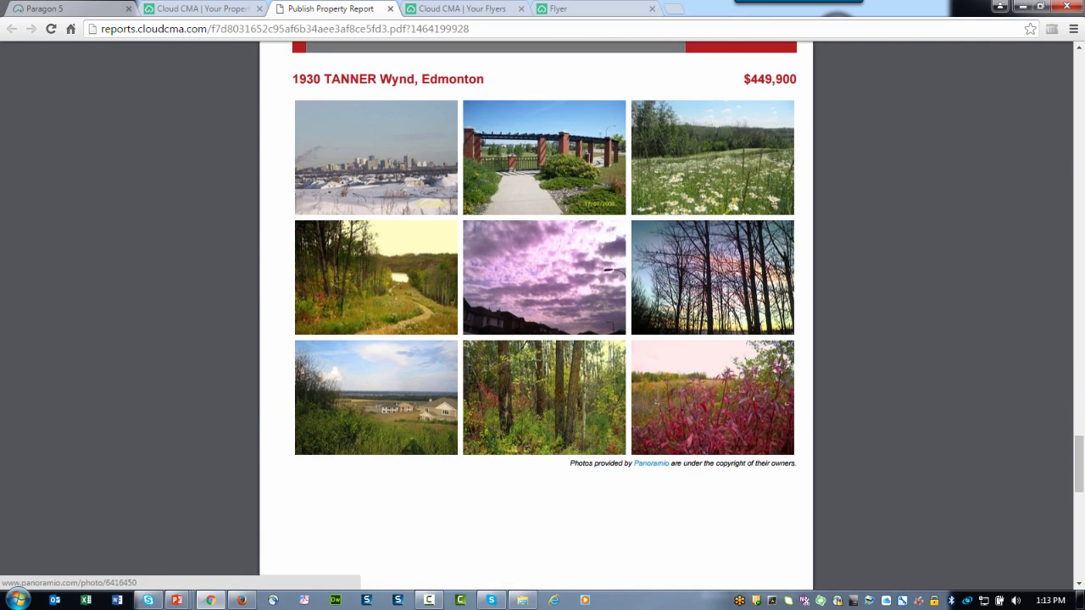
{"action": "scroll", "coordinate": [544, 318], "scroll_direction": "down", "scroll_amount": 6}
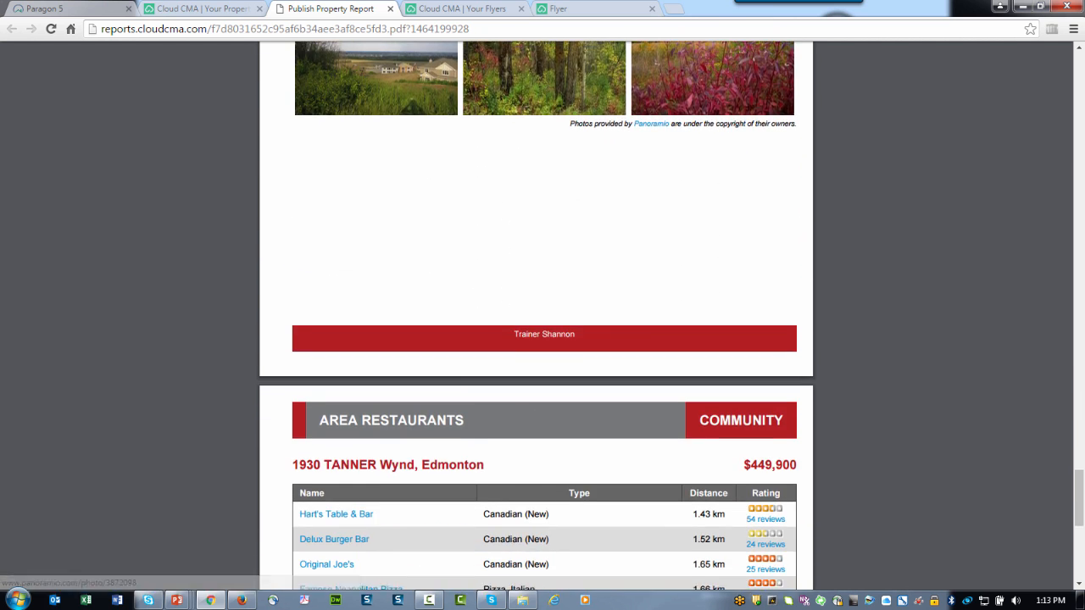
{"action": "scroll", "coordinate": [544, 318], "scroll_direction": "down", "scroll_amount": 8}
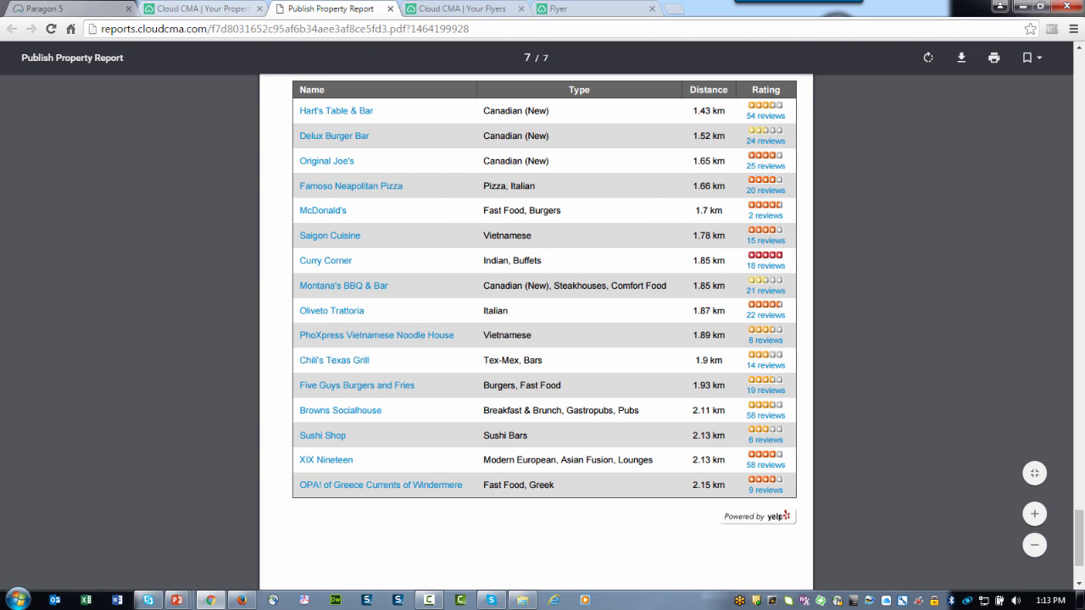
Return to the property reports list and look over the new report's email, share, edit and delete options
{"action": "left_click", "coordinate": [199, 8]}
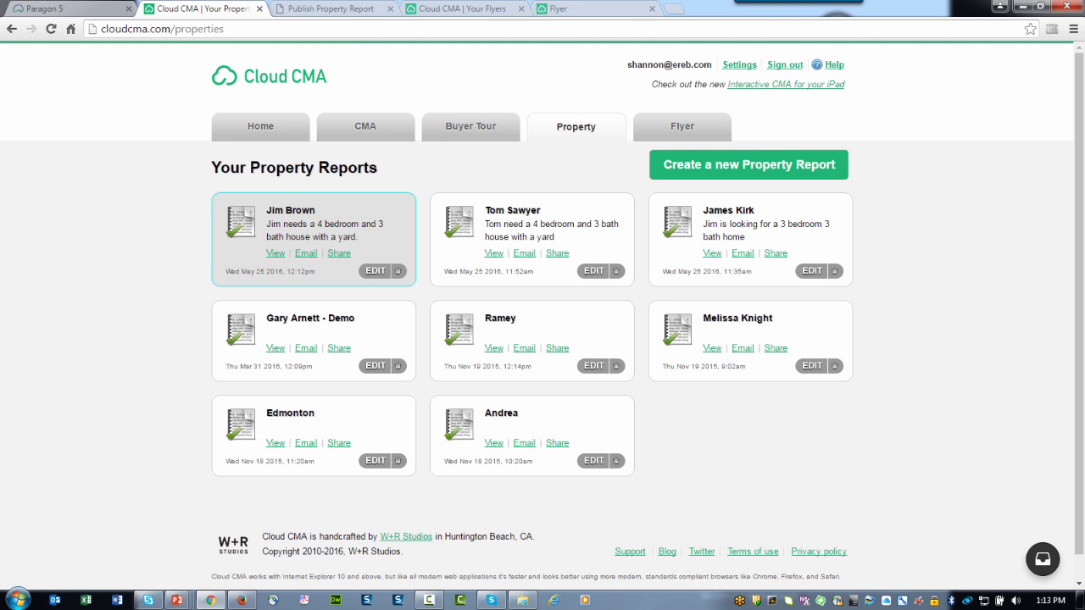
{"action": "left_click", "coordinate": [309, 264]}
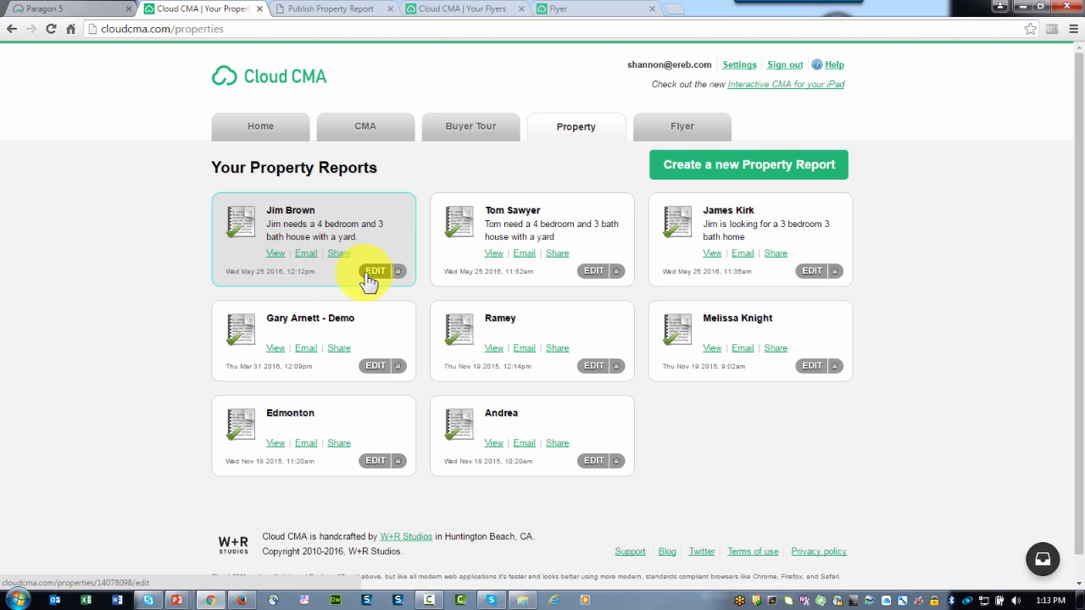
{"action": "left_click", "coordinate": [397, 271]}
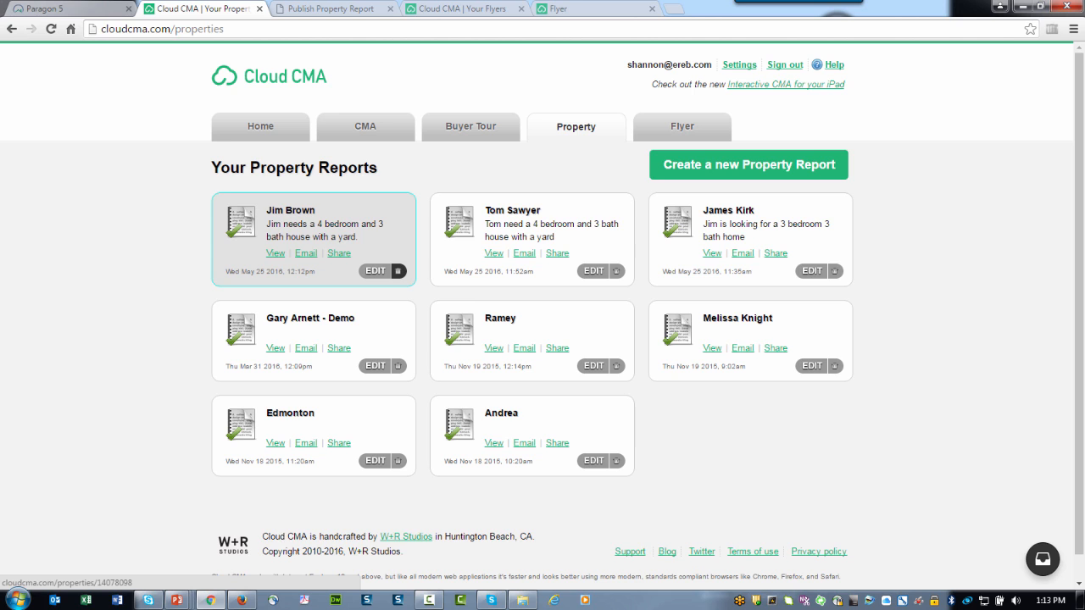
Open the Cloud CMA Support Center from the site's help link
{"action": "left_click", "coordinate": [835, 68]}
{"action": "left_click", "coordinate": [835, 75]}
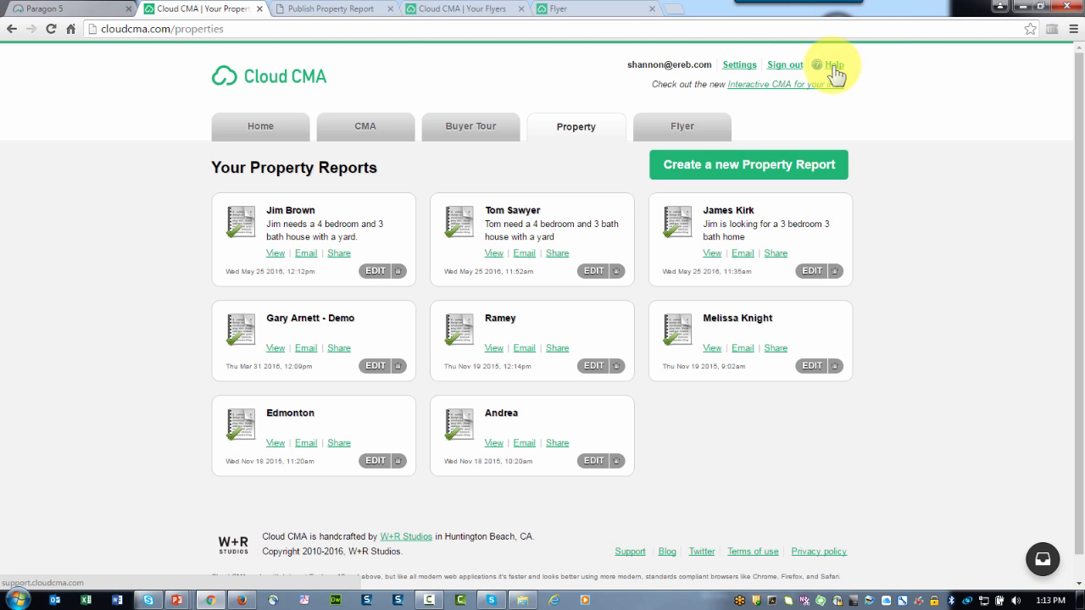
{"action": "left_click", "coordinate": [834, 68]}
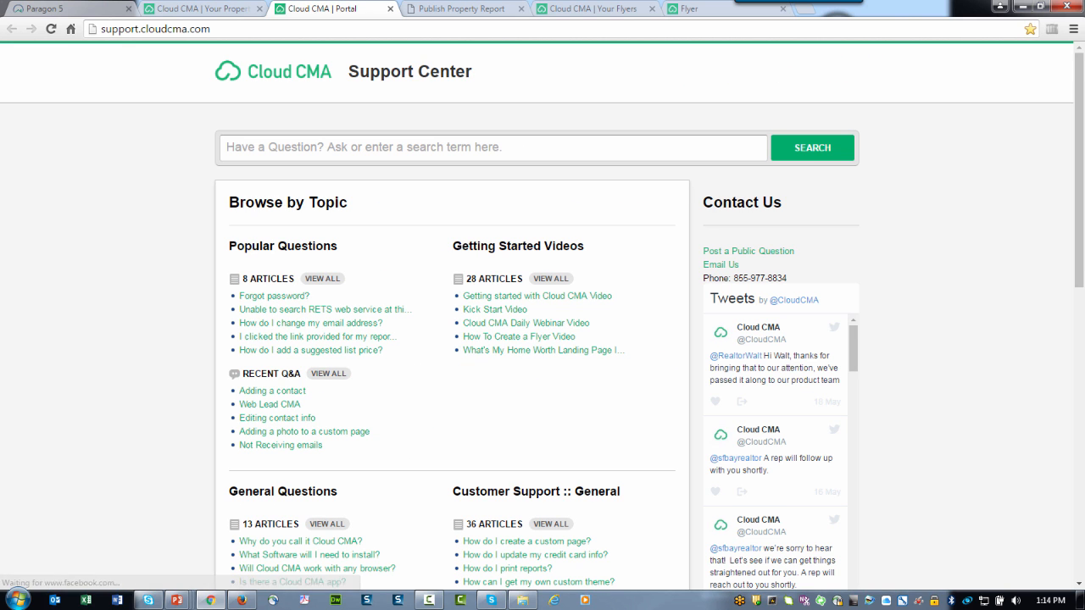
Look through the Support Center's help topics, including the articles on creating reports via email
{"action": "scroll", "coordinate": [542, 316], "scroll_direction": "down", "scroll_amount": 1}
{"action": "scroll", "coordinate": [543, 316], "scroll_direction": "down", "scroll_amount": 3}
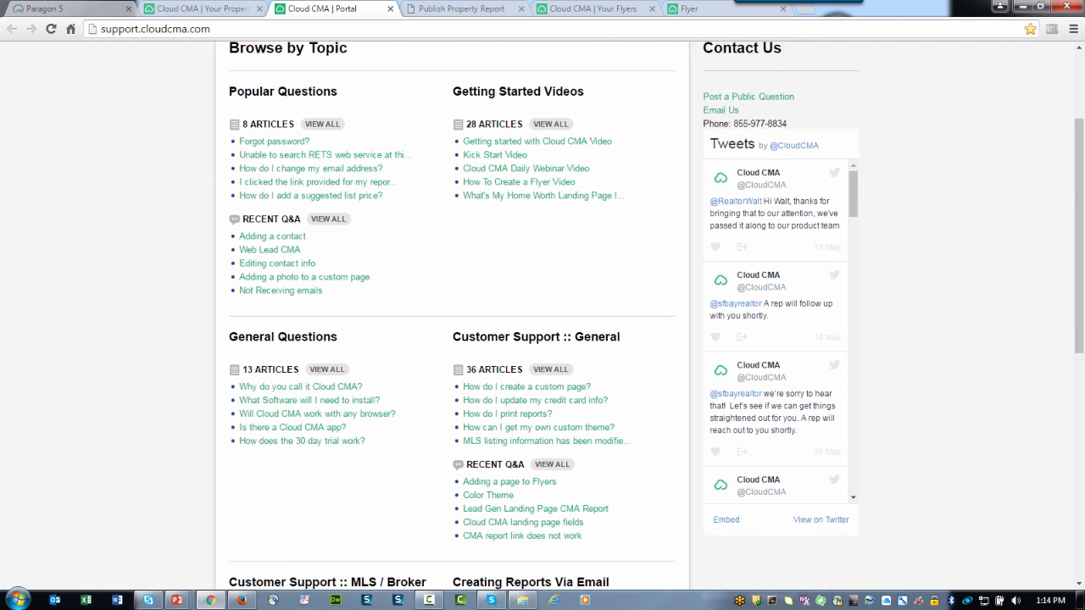
{"action": "scroll", "coordinate": [543, 316], "scroll_direction": "down", "scroll_amount": 3}
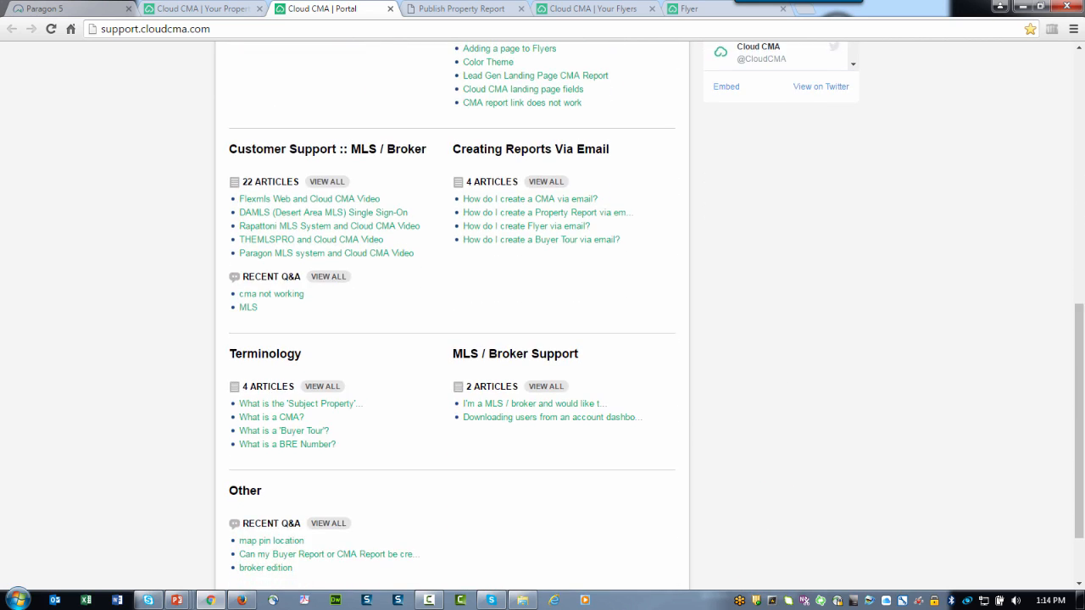
{"action": "scroll", "coordinate": [542, 316], "scroll_direction": "down", "scroll_amount": 1}
{"action": "scroll", "coordinate": [542, 317], "scroll_direction": "up", "scroll_amount": 2}
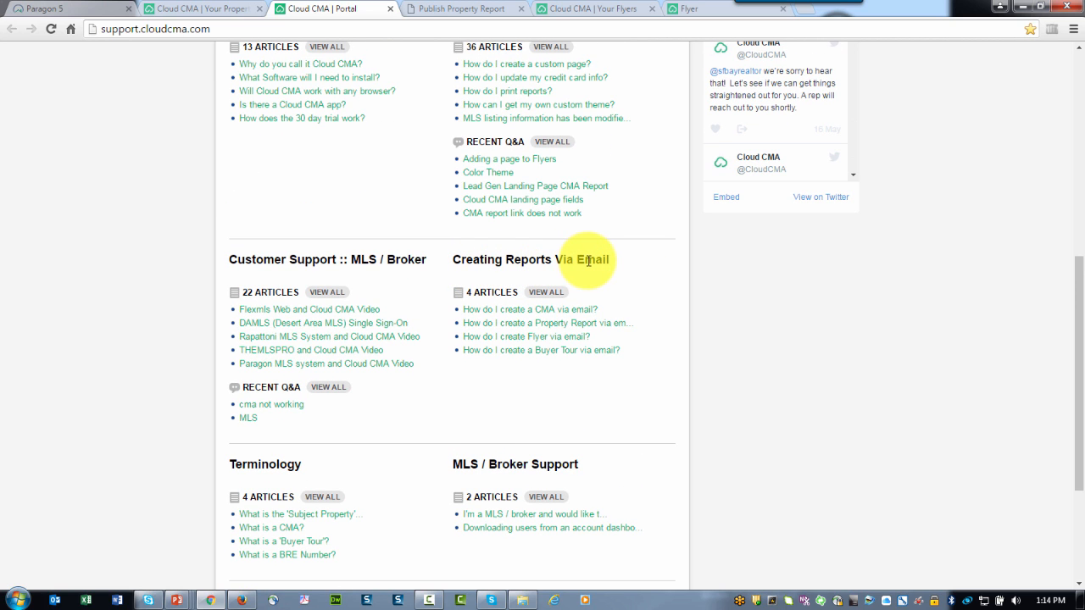
{"action": "left_click", "coordinate": [579, 323]}
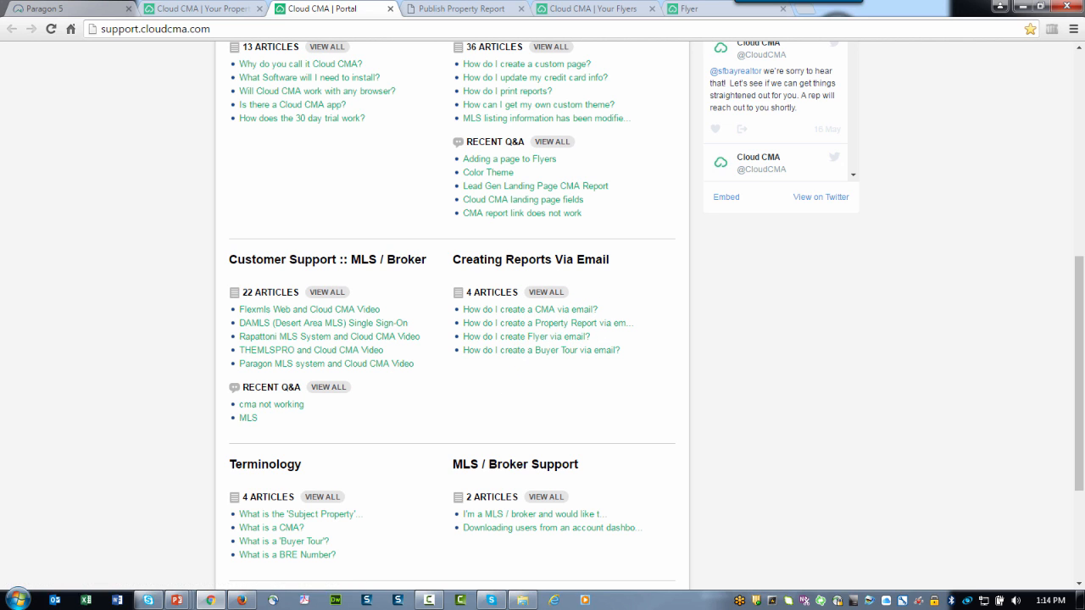
Open the full Getting Started Videos list, look over its first page and go to page 2
{"action": "scroll", "coordinate": [767, 381], "scroll_direction": "up", "scroll_amount": 4}
{"action": "scroll", "coordinate": [767, 381], "scroll_direction": "up", "scroll_amount": 3}
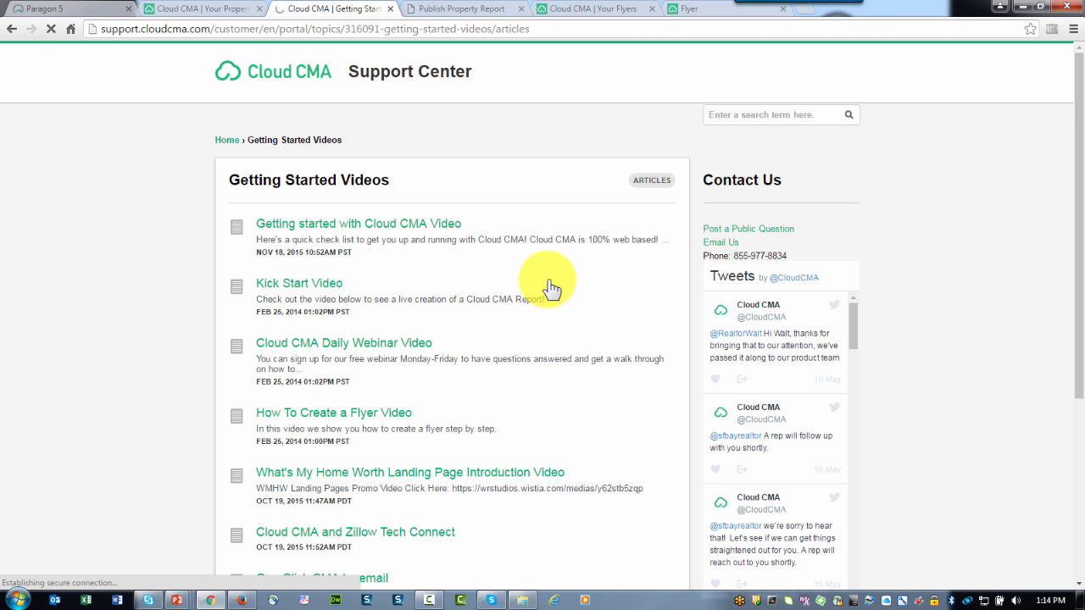
{"action": "scroll", "coordinate": [549, 288], "scroll_direction": "down", "scroll_amount": 3}
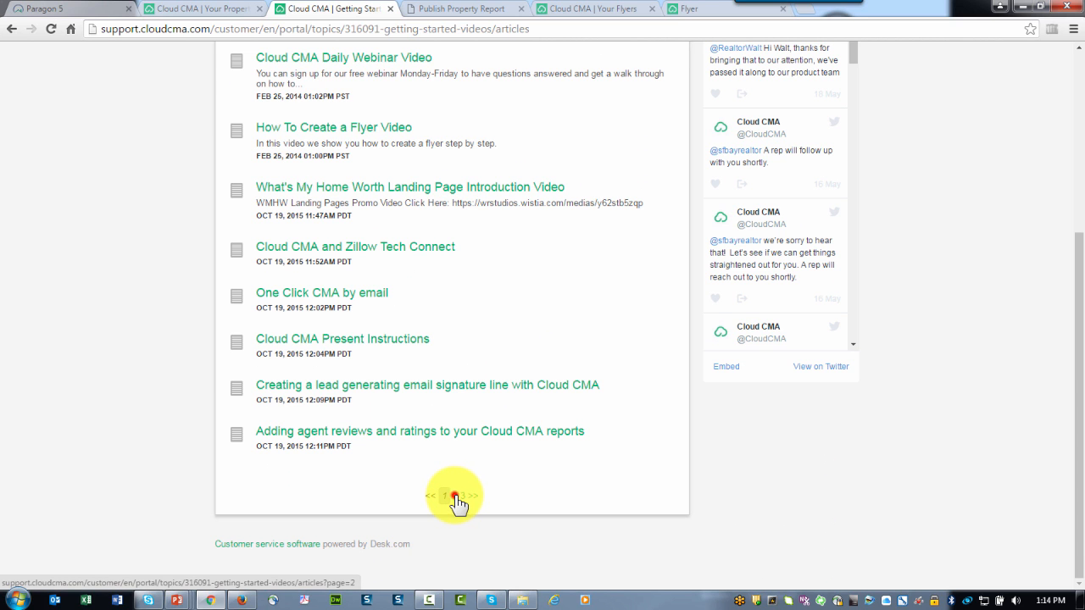
{"action": "left_click", "coordinate": [455, 496]}
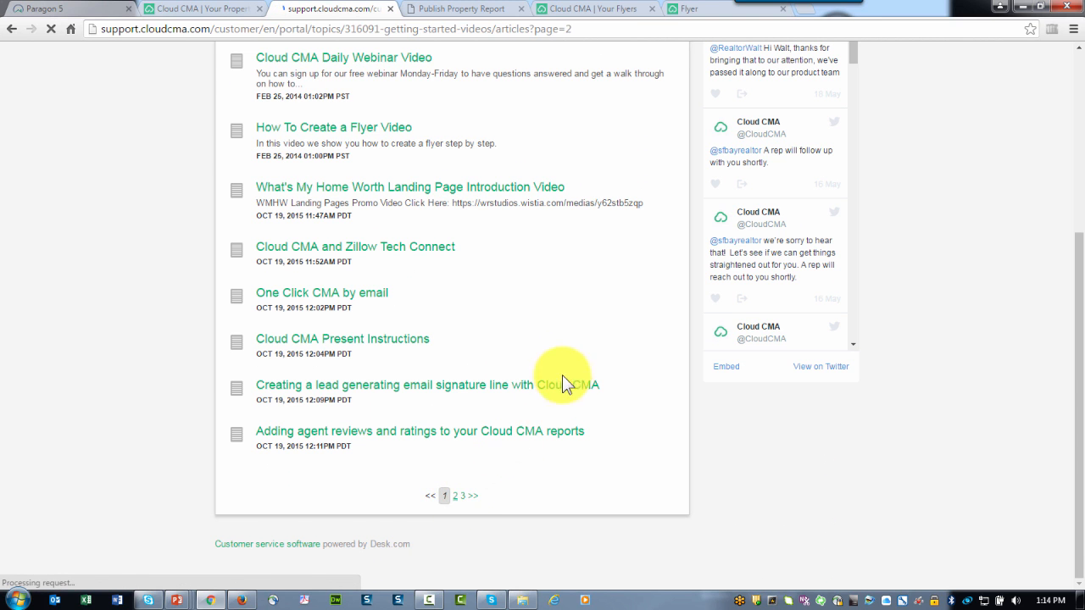
Look through pages 2 and 3 of the video list for the Paragon MLS tutorials on CMAs, buyer tours, flyers and property reports
{"action": "scroll", "coordinate": [571, 325], "scroll_direction": "down", "scroll_amount": 2}
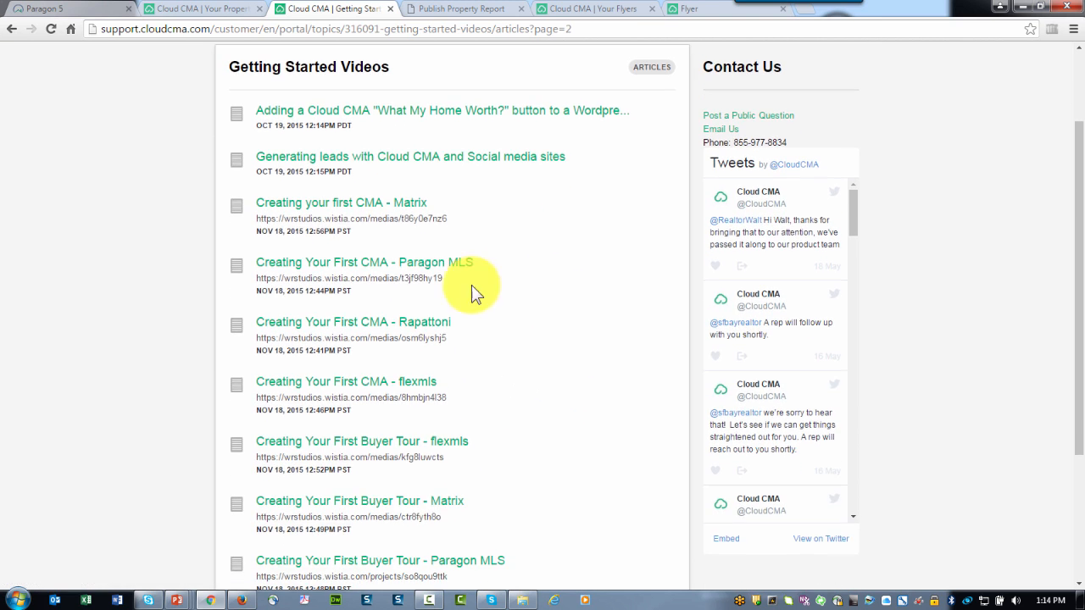
{"action": "left_click", "coordinate": [362, 270]}
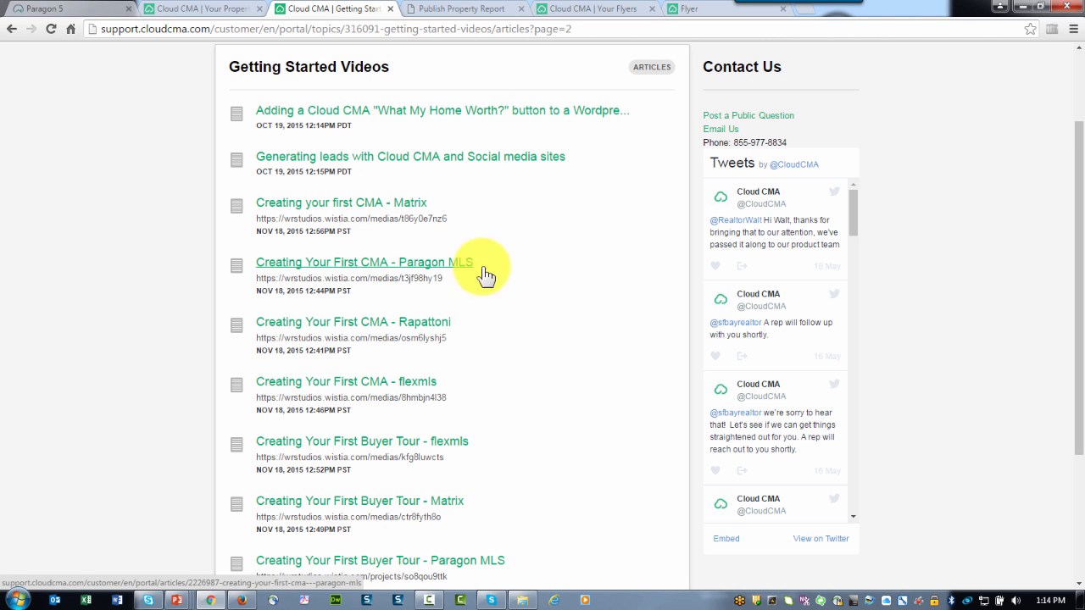
{"action": "scroll", "coordinate": [518, 279], "scroll_direction": "down", "scroll_amount": 3}
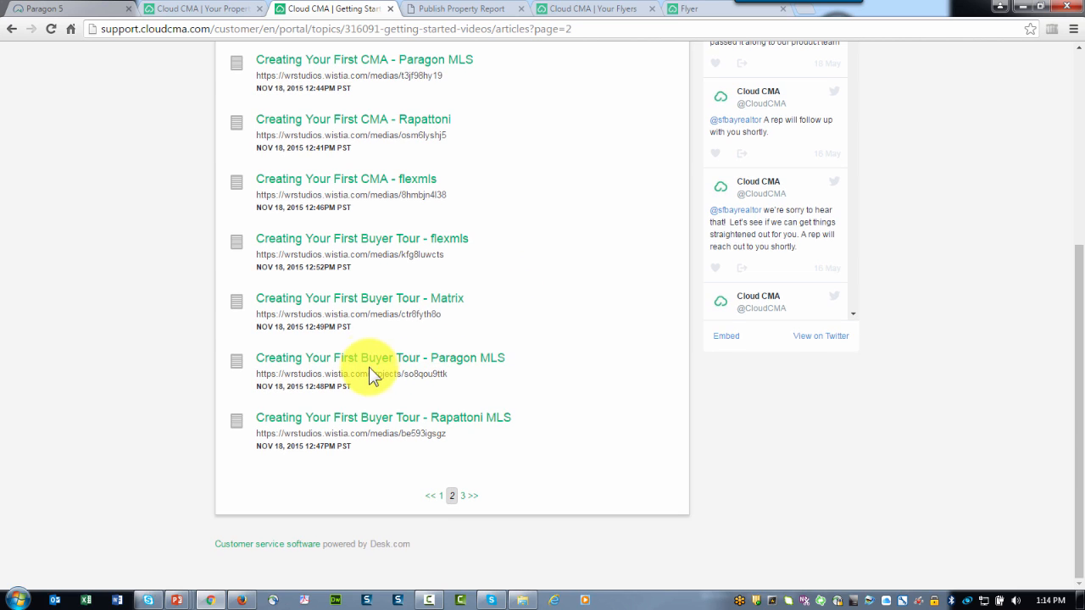
{"action": "left_click", "coordinate": [370, 365]}
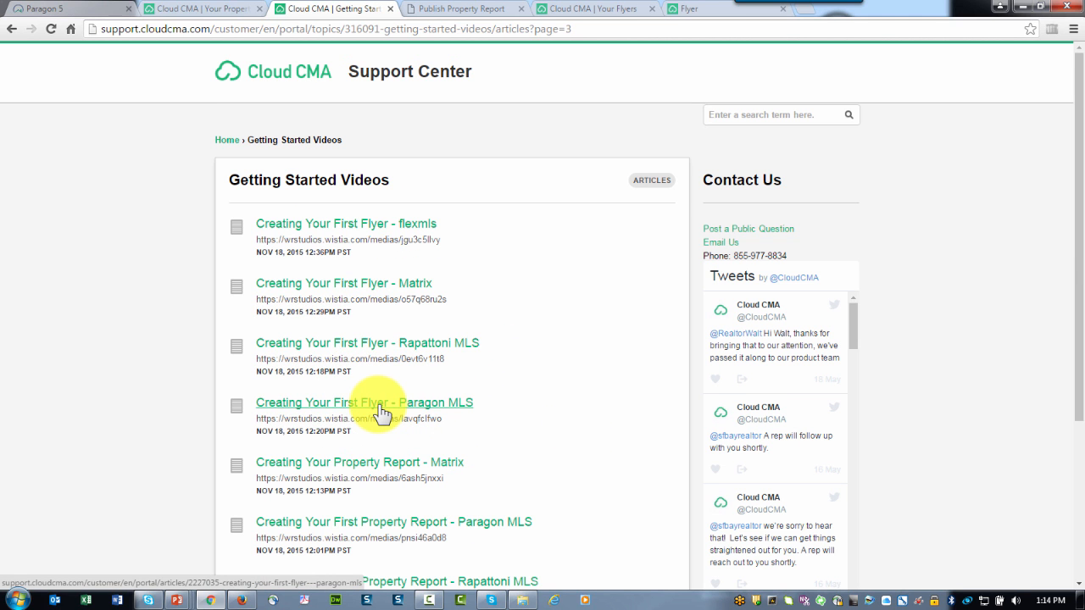
{"action": "scroll", "coordinate": [480, 426], "scroll_direction": "down", "scroll_amount": 3}
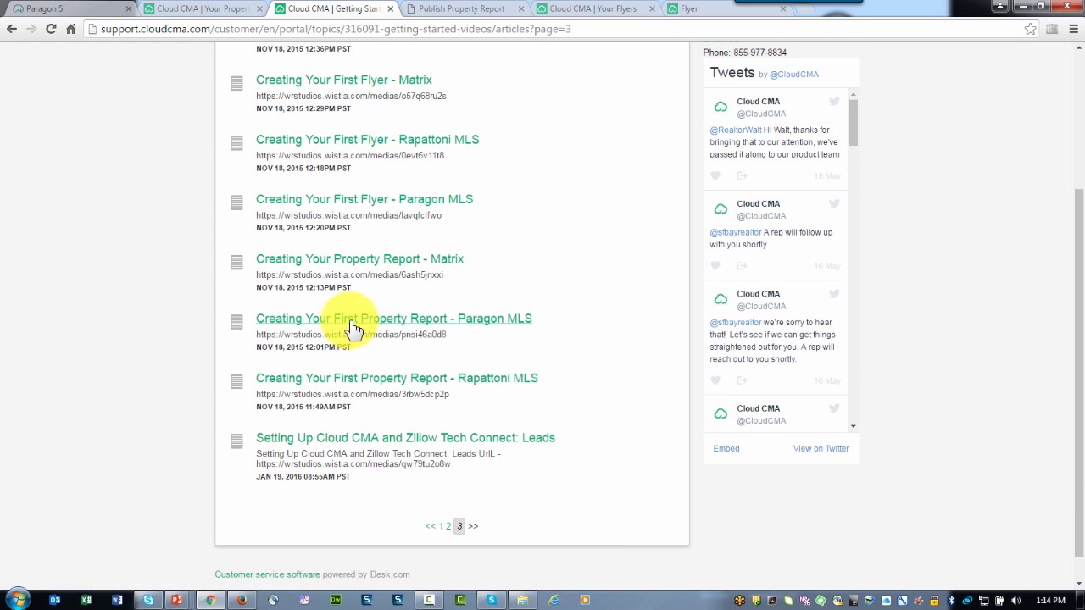
{"action": "left_click", "coordinate": [353, 329]}
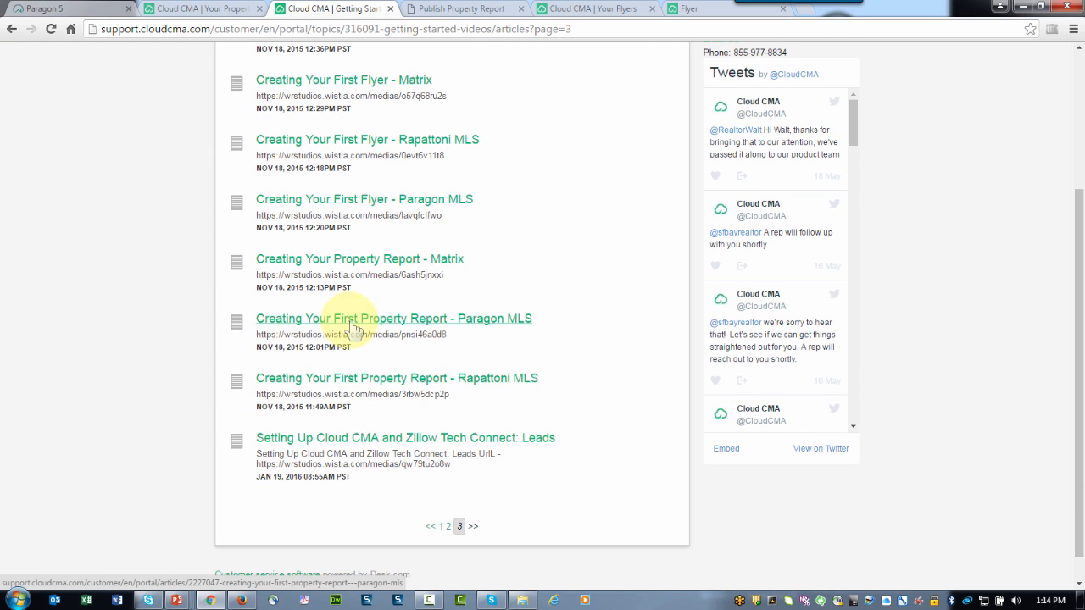